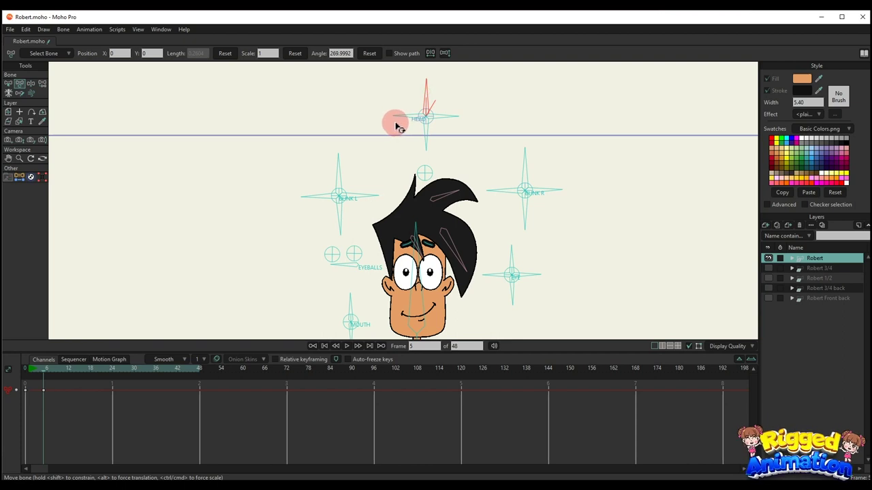
- Try rotating the HEAD and BLINK L control bones at frame 5, resetting the angles of the tested bones
mouse_move(397, 127)
left_mouse_down()
mouse_move(427, 93)
mouse_move(457, 113)
mouse_move(417, 85)
mouse_move(411, 107)
mouse_move(423, 131)
mouse_move(383, 107)
mouse_move(462, 125)
mouse_move(443, 136)
mouse_move(409, 120)
left_mouse_up()
mouse_move(373, 153)
left_mouse_down()
mouse_move(334, 183)
mouse_move(387, 170)
mouse_move(379, 139)
left_mouse_up()
left_click(373, 59)
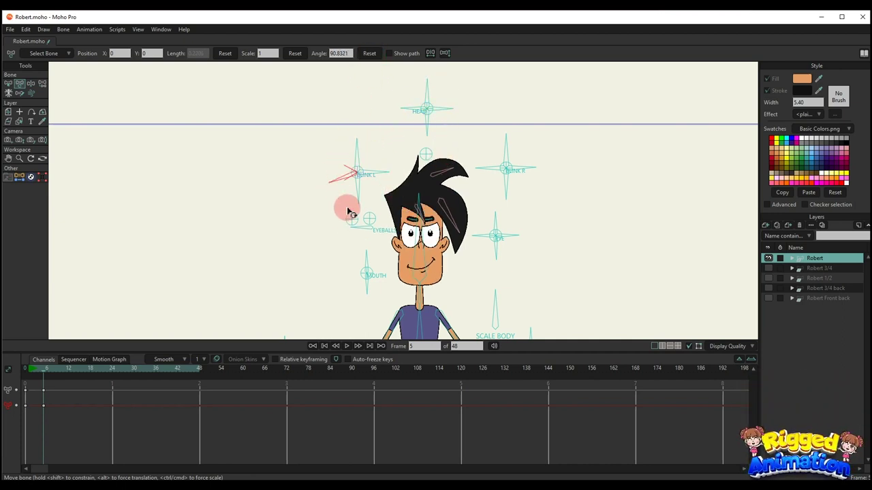
left_click_drag(368, 171, 383, 95)
left_click_drag(376, 172, 374, 200)
left_click(376, 57)
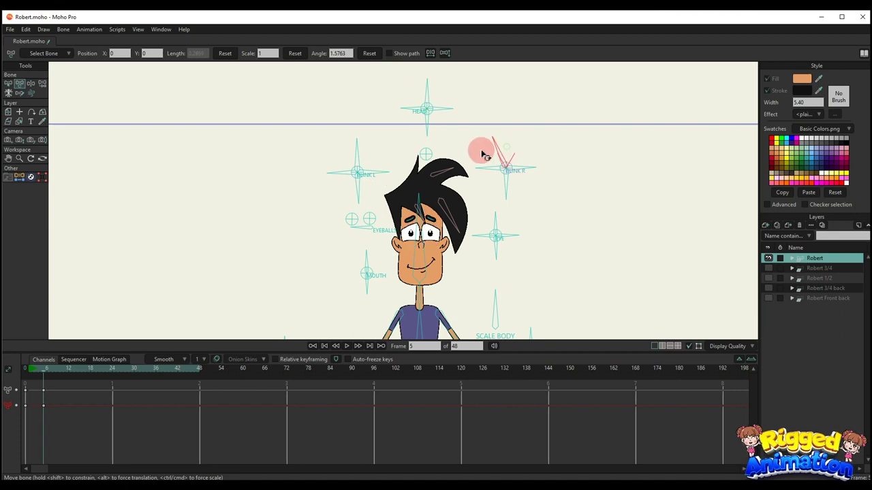
- Try rotating the individual bones of the BLINK R control, resetting each bone's angle
left_click_drag(482, 145, 402, 71)
left_click(367, 56)
left_click(373, 56)
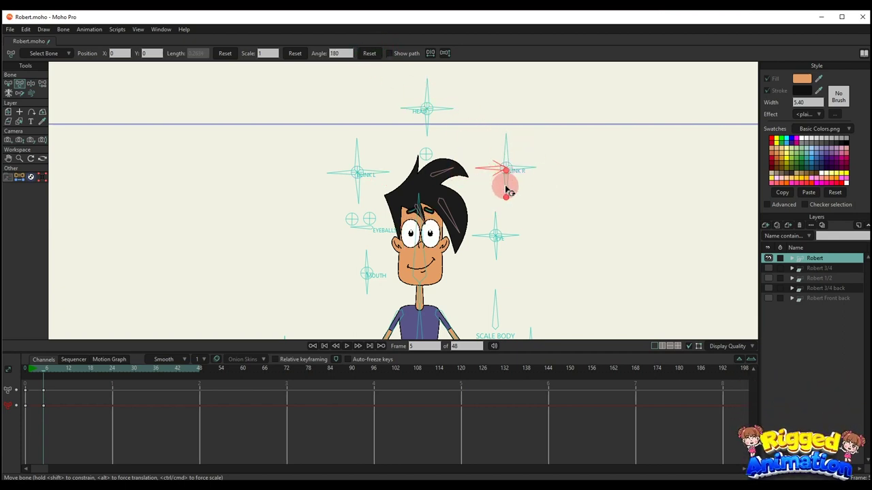
left_click_drag(483, 184, 528, 191)
left_click(372, 55)
left_click(340, 54)
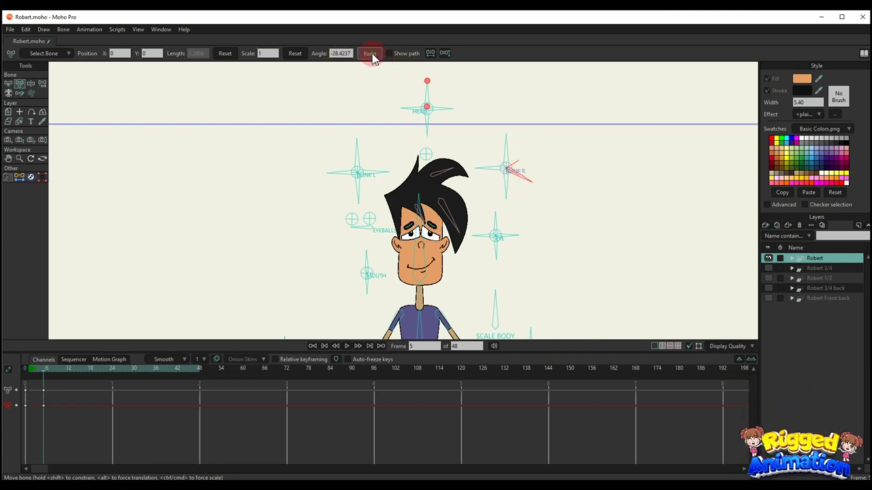
left_click(373, 58)
- Try the EYEBALLS control and its round pupil controls, and delete the resulting keyframes
left_click_drag(442, 208, 427, 166)
scroll(353, 178, "up", 3)
left_click(359, 190)
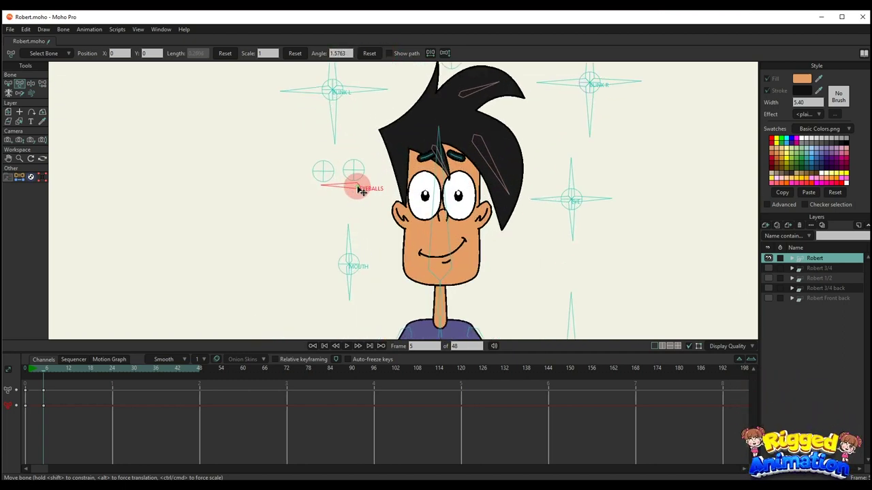
left_click_drag(362, 191, 322, 158)
left_click_drag(83, 428, 5, 337)
key("Delete")
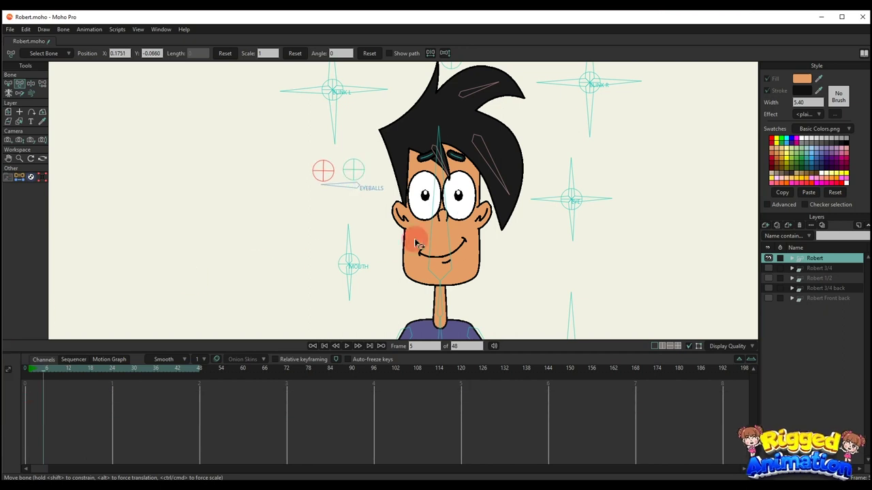
- Try the EYE control's upper bone and turn the head with the HEAD control's bones
left_click_drag(553, 194, 597, 191)
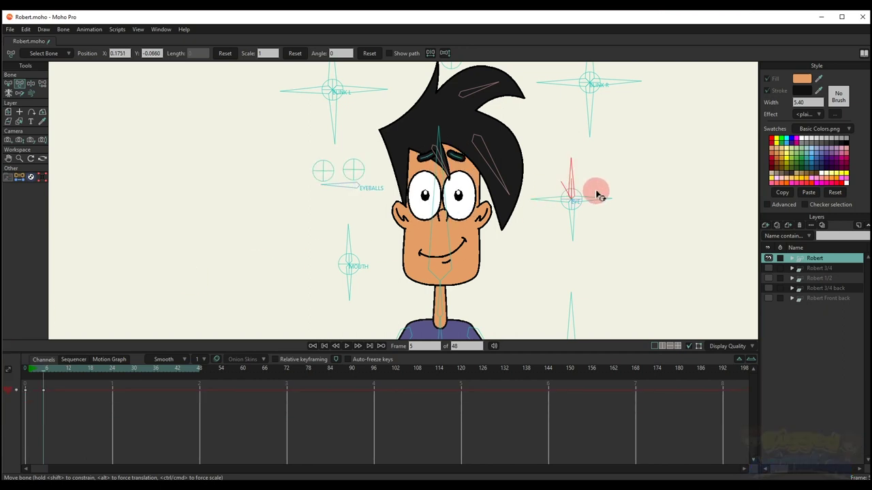
scroll(540, 175, "down", 4)
left_click_drag(502, 152, 463, 201)
left_click_drag(449, 77, 502, 104)
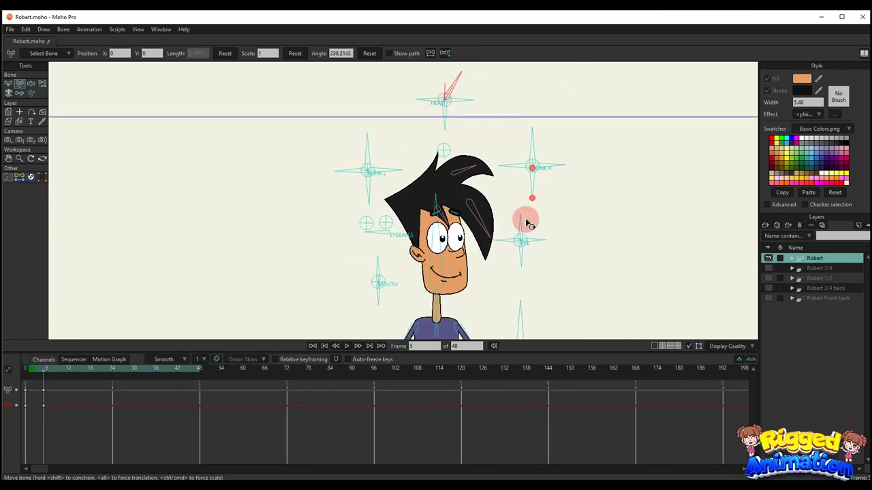
left_click_drag(512, 242, 502, 227)
left_click_drag(457, 88, 425, 133)
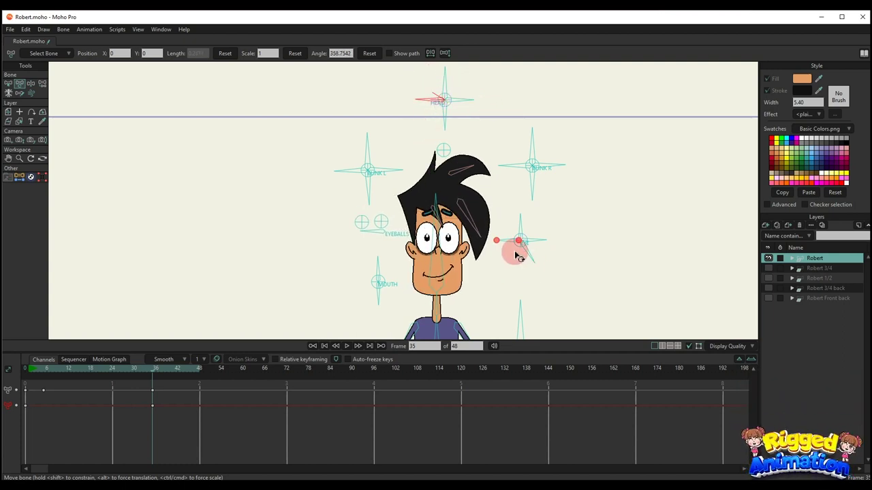
- Advance from frame 4 to frame 15 and rotate the EYE control's side bone to about 15.4° for large glossy pupils
left_click_drag(536, 243, 502, 261)
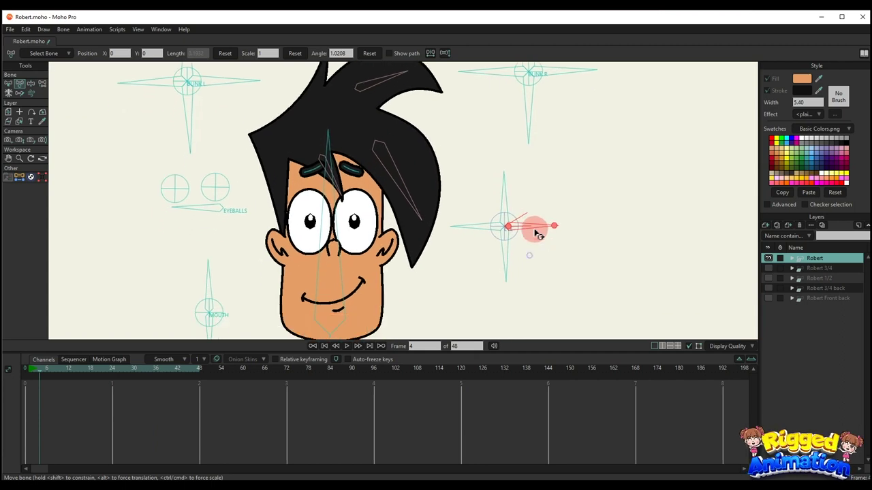
key("Right")
key("Right")
key("Right")
key("Right")
key("Right")
key("Right")
key("Right")
key("Right")
key("Right")
key("Right")
key("Right")
left_click_drag(535, 224, 535, 227)
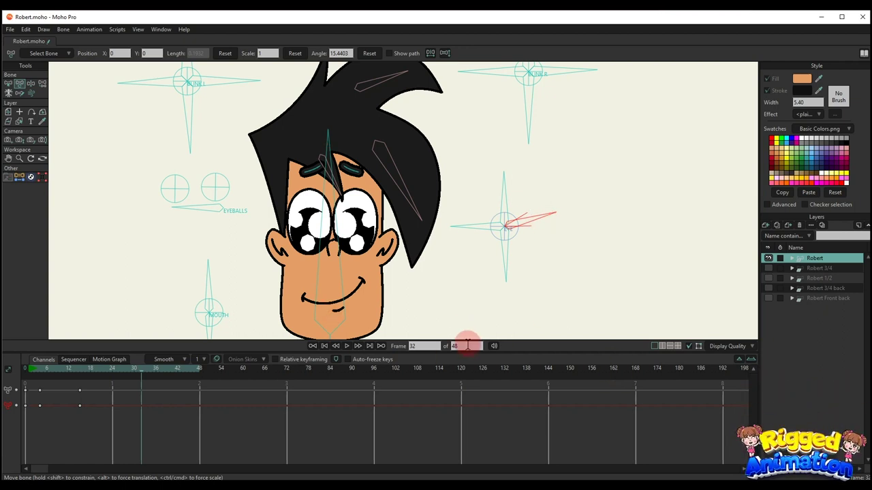
- Set the animation's end frame to 100 and rotate the EYE control's side bone further for another eye style
key("Return")
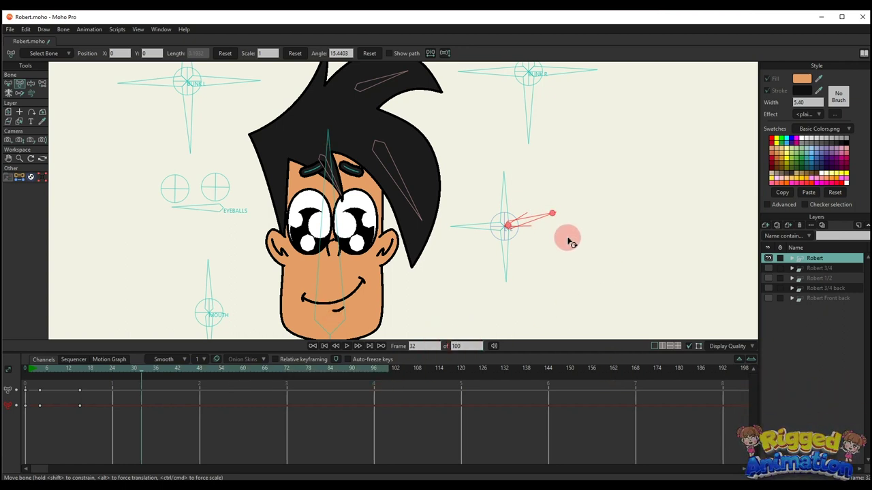
mouse_move(533, 215)
left_mouse_down()
mouse_move(545, 206)
mouse_move(527, 203)
mouse_move(537, 214)
left_mouse_up()
scroll(537, 215, "down", 5)
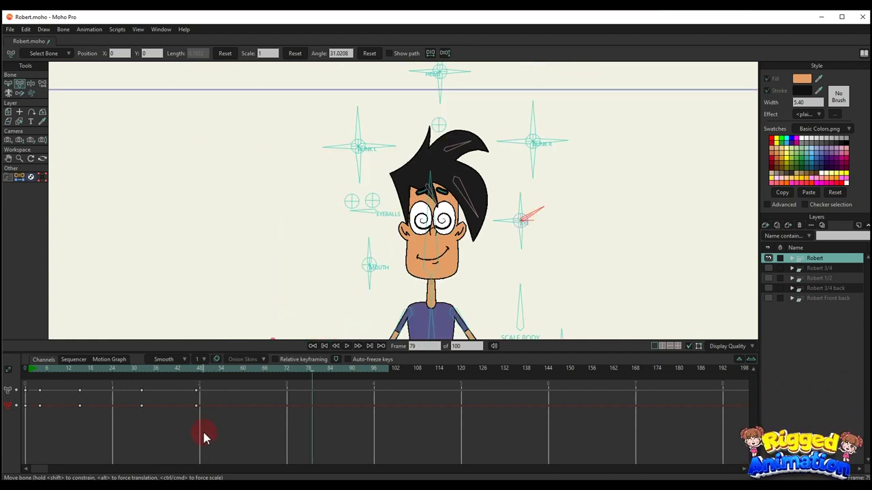
- Delete the EYE control's keyframes from the timeline
left_click_drag(281, 423, 10, 312)
key("Delete")
scroll(361, 266, "down", 3)
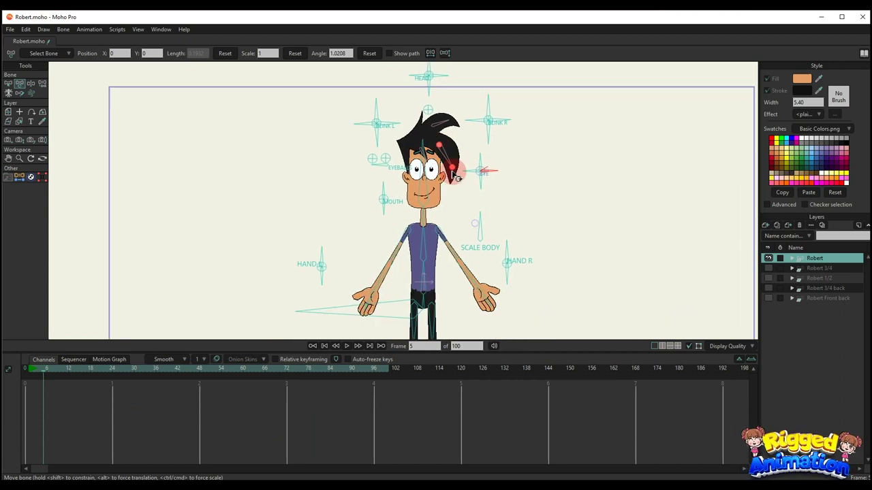
- Try rotating the MOUTH control's lower bone at frame 5 and clear its keyframes
scroll(312, 226, "up", 6)
left_click_drag(295, 222, 313, 272)
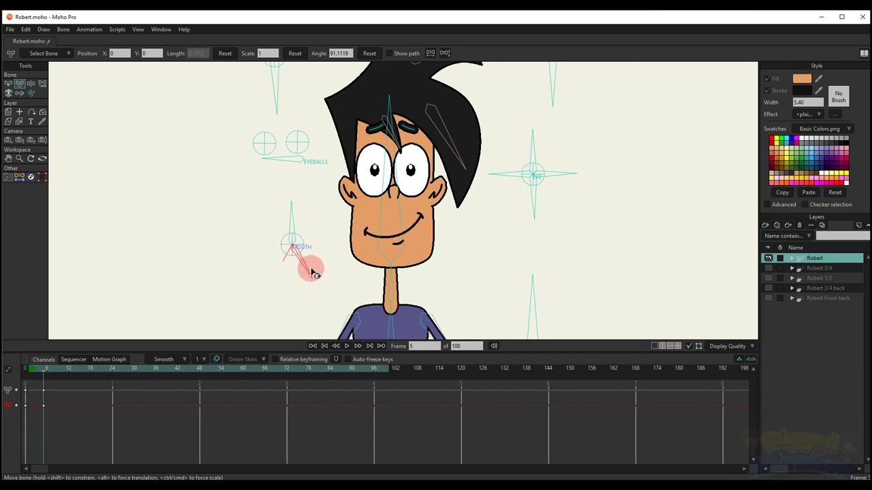
left_click(10, 374)
- Try changing both hand shapes by rotating the upper bones of the HAND L and HAND R controls
scroll(429, 251, "down", 3)
left_click_drag(436, 298, 480, 187)
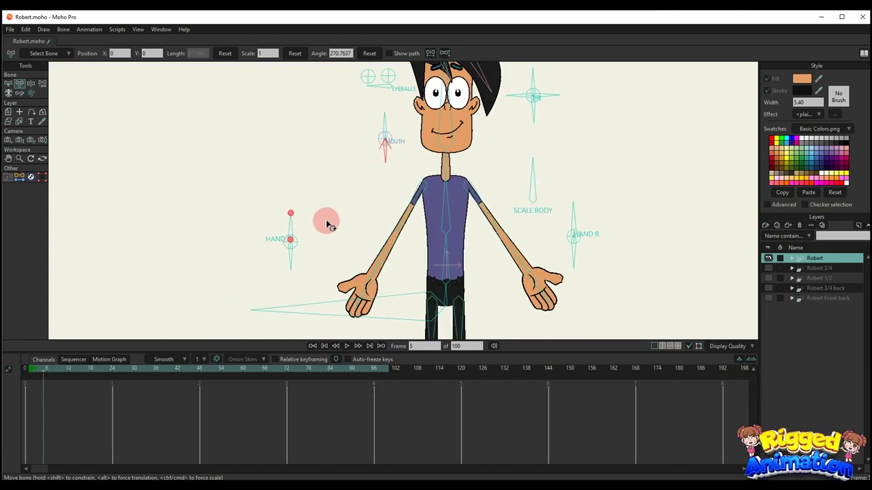
left_click_drag(412, 211, 363, 174)
left_click_drag(256, 169, 220, 219)
left_click(490, 236)
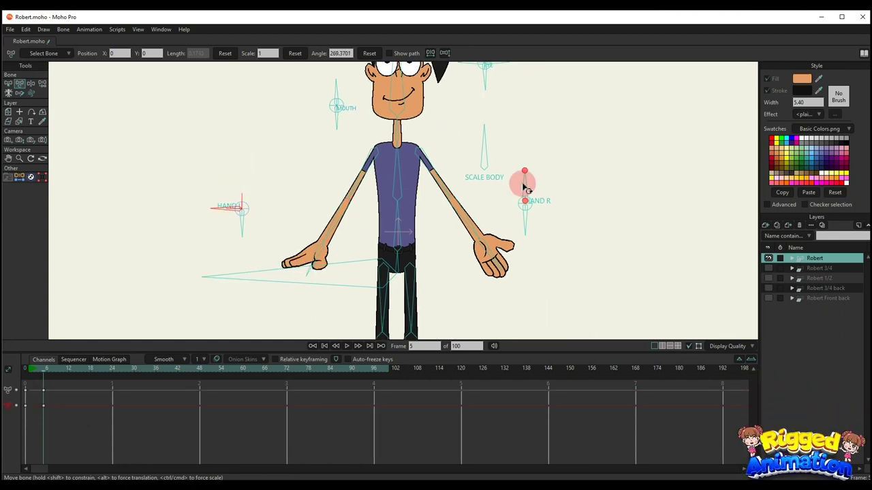
left_click_drag(524, 188, 558, 220)
- Try more hand shapes with the HAND L and HAND R bones while bending the forearms, and delete the keyframes
mouse_move(370, 218)
left_mouse_down()
mouse_move(350, 220)
mouse_move(385, 223)
mouse_move(327, 232)
mouse_move(364, 260)
mouse_move(370, 227)
mouse_move(334, 238)
mouse_move(368, 226)
left_mouse_up()
left_click_drag(252, 227, 218, 218)
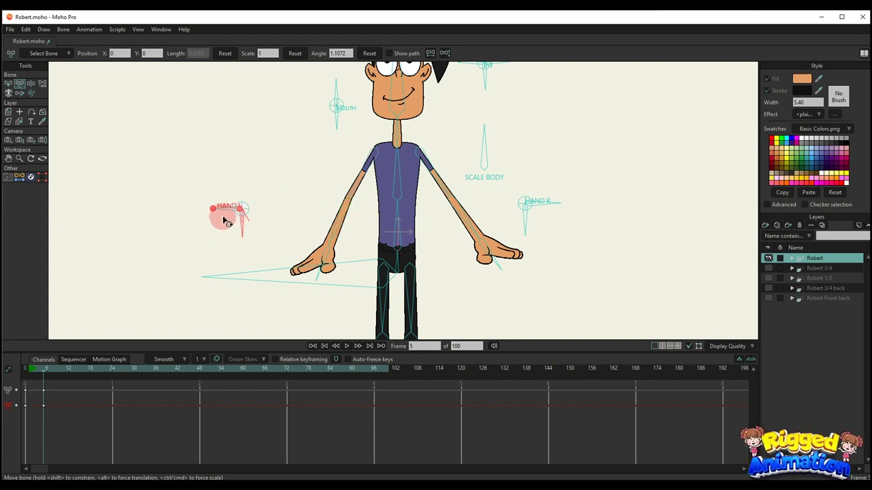
left_click_drag(457, 204, 471, 229)
left_click_drag(518, 214, 562, 214)
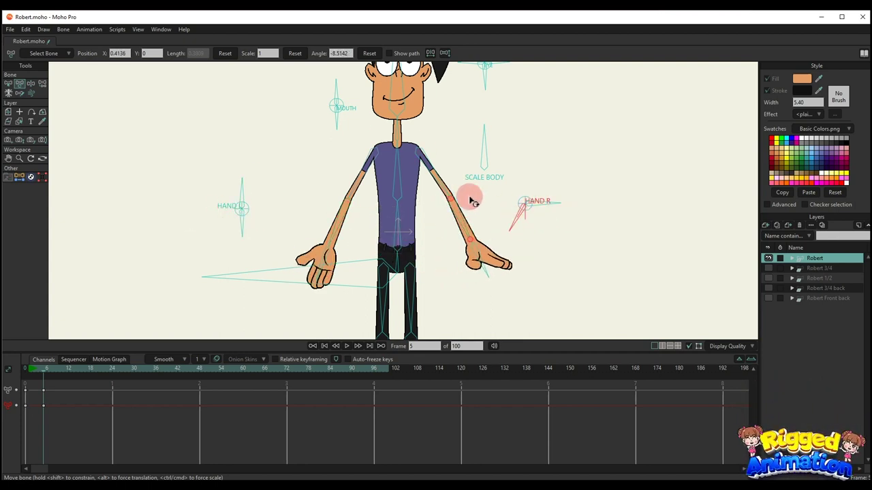
left_click_drag(472, 201, 477, 247)
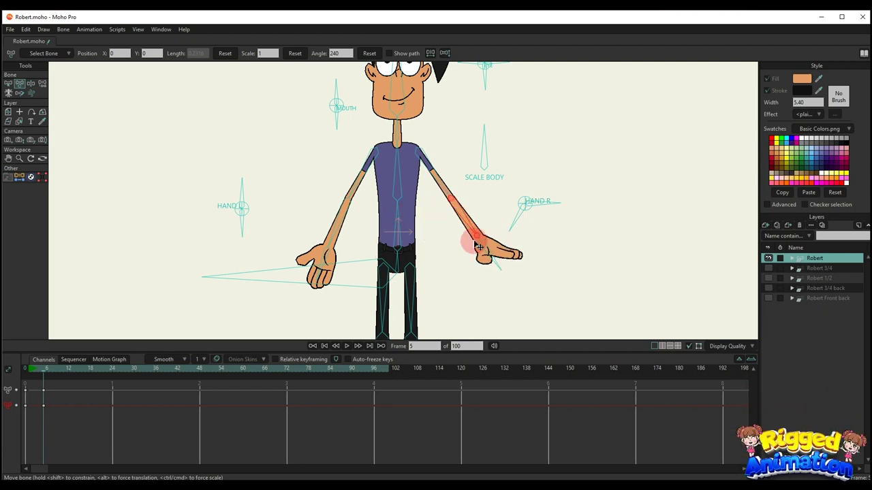
left_click_drag(3, 380, 4, 380)
key("Delete")
scroll(417, 250, "down", 6)
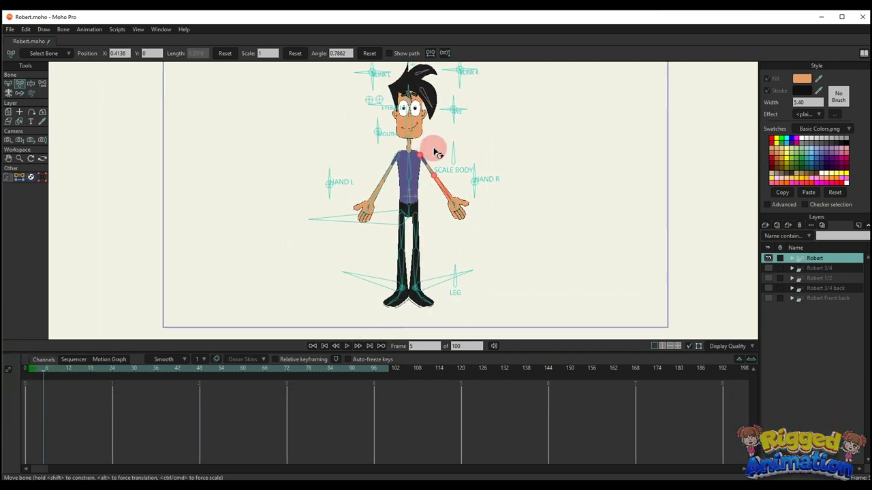
- Try rotating the SCALE BODY control to about 60.8° at frame 5 and delete its keyframes
scroll(436, 151, "up", 5)
mouse_move(460, 149)
left_mouse_down()
mouse_move(430, 175)
mouse_move(472, 159)
left_mouse_up()
scroll(473, 162, "down", 4)
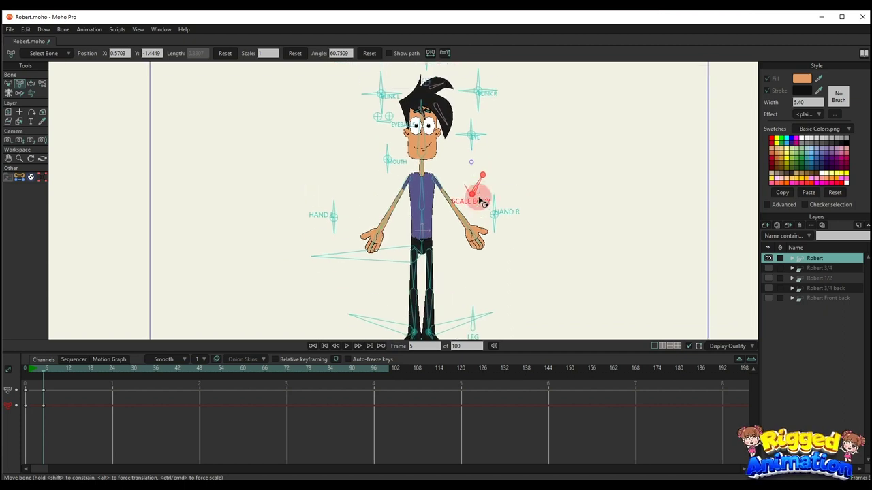
left_click_drag(480, 197, 498, 202)
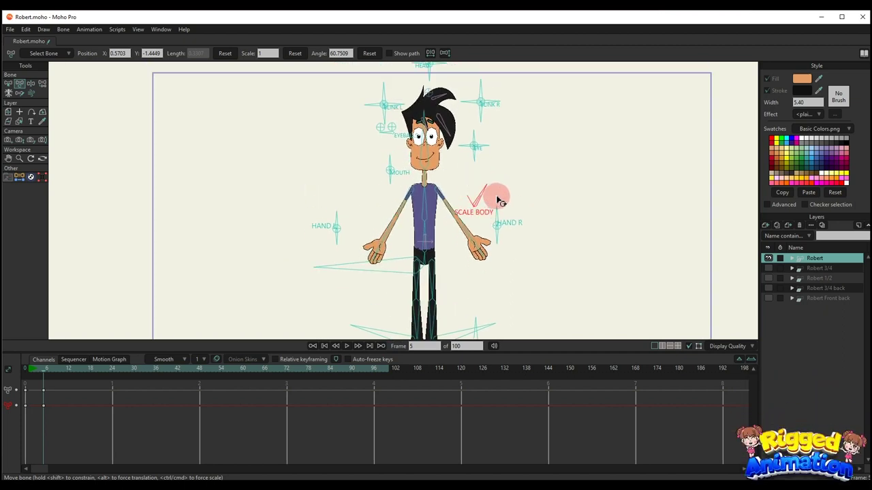
left_click_drag(143, 423, 3, 323)
key("Delete")
- Try crossing the legs with the foot target bones and tilting the LEG control, and delete the keyframes
scroll(449, 204, "down", 2)
scroll(451, 246, "up", 2)
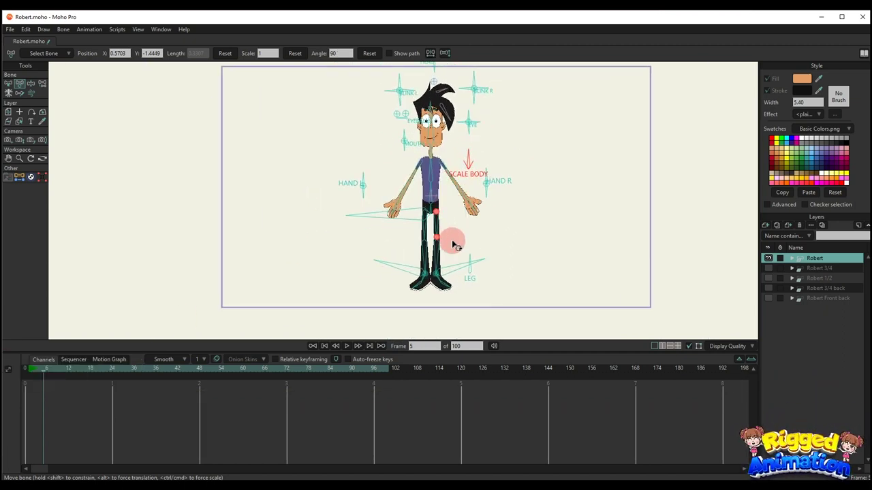
mouse_move(442, 286)
left_mouse_down()
mouse_move(417, 263)
mouse_move(399, 272)
mouse_move(414, 278)
left_mouse_up()
scroll(413, 278, "up", 5)
scroll(314, 245, "up", 2)
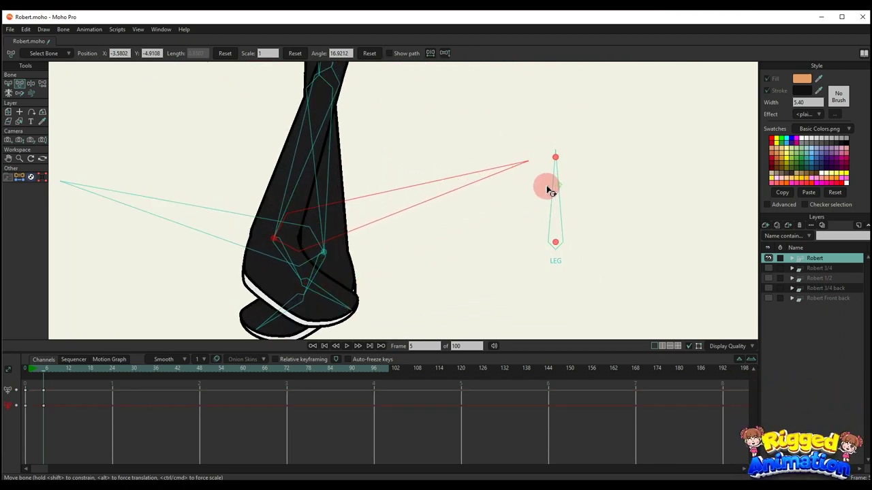
left_click_drag(551, 190, 599, 179)
scroll(319, 254, "down", 2)
left_click_drag(34, 428, 79, 388)
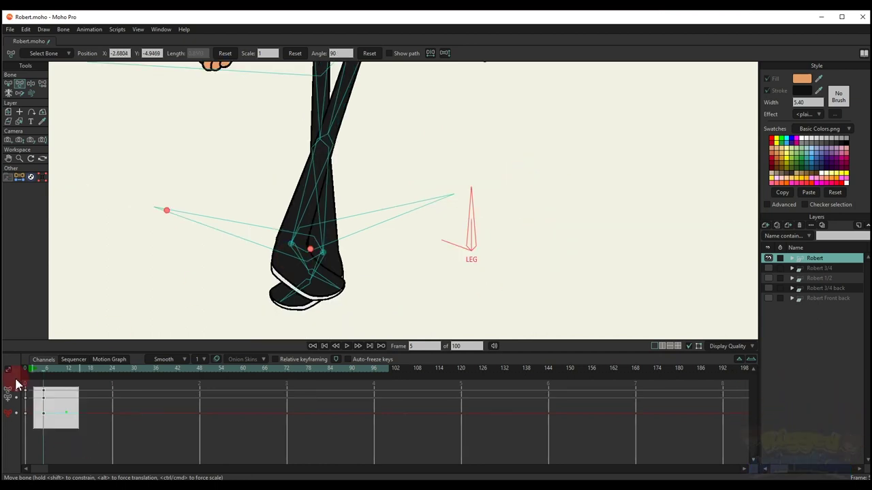
left_click_drag(17, 384, 17, 385)
scroll(370, 195, "down", 5)
- Lower the hip bone into a crouch at frame 8 with Manipulate Bones and preview the motion
key("z")
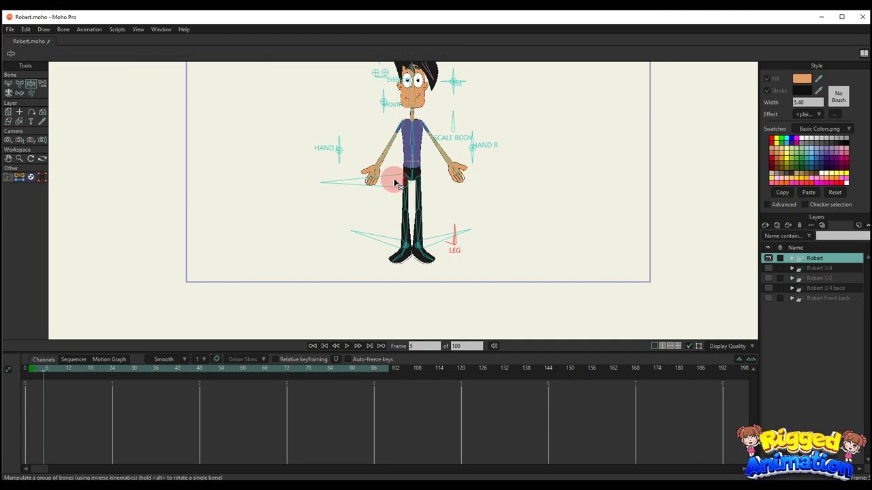
left_click_drag(419, 188, 435, 198)
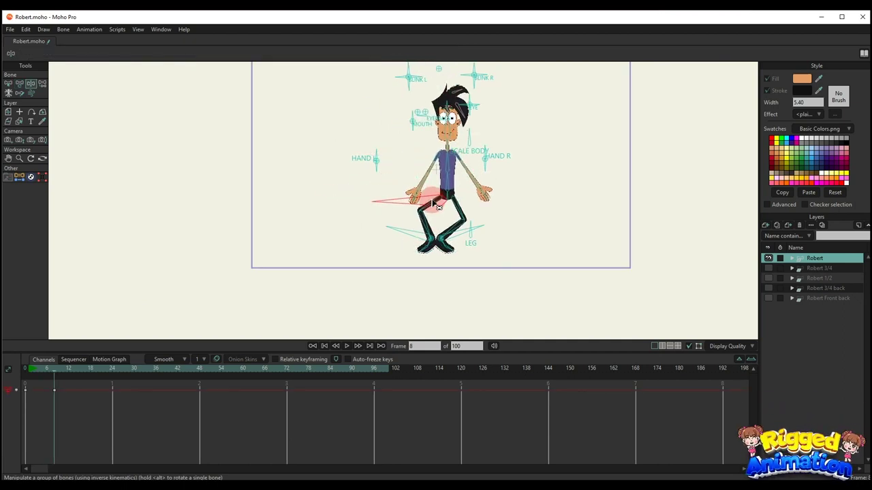
left_click_drag(398, 211, 327, 239)
left_click(34, 372)
key("space")
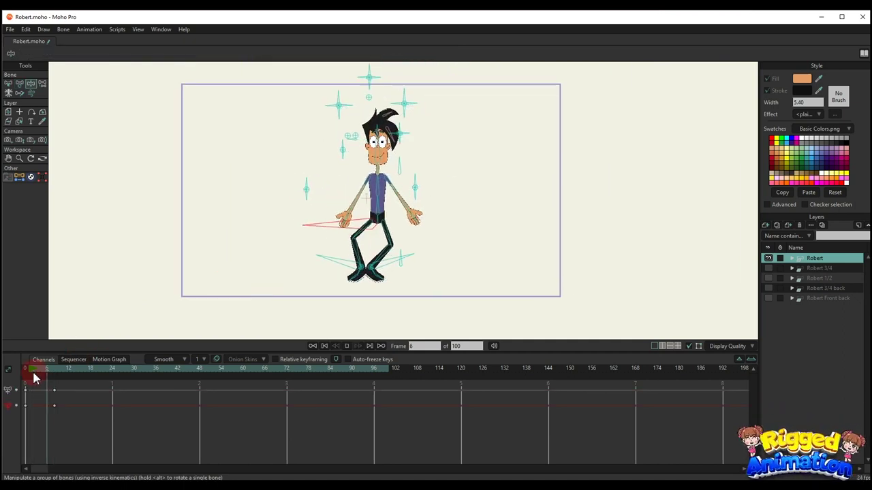
key("space")
- Shift the hips sideways over the planted feet at frame 21 and play back the animation
scroll(269, 230, "up", 3)
left_click_drag(393, 189, 374, 220)
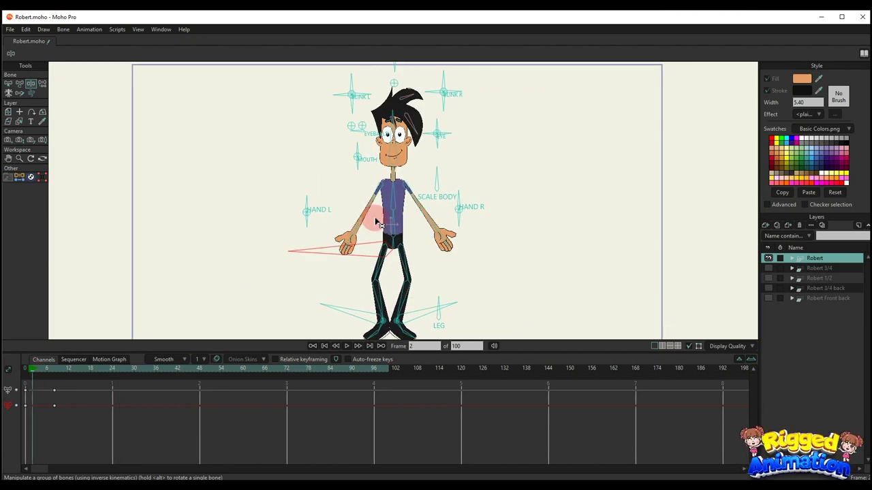
key("space")
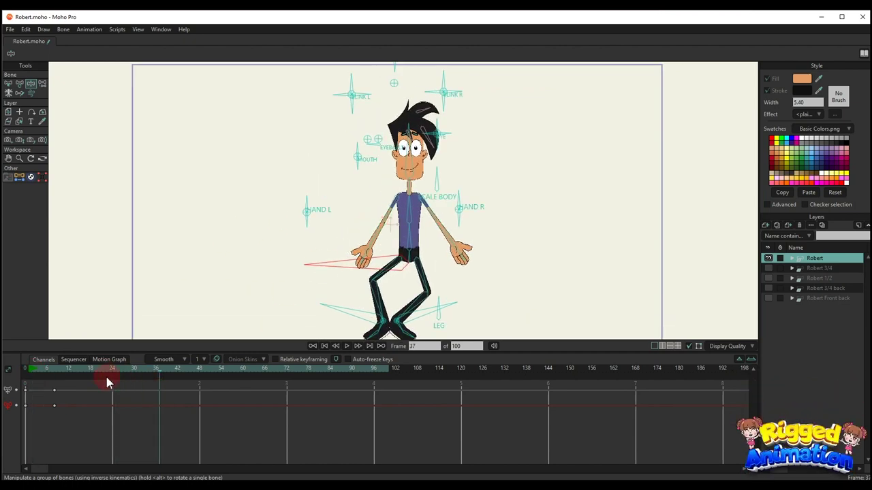
left_click_drag(395, 269, 315, 266)
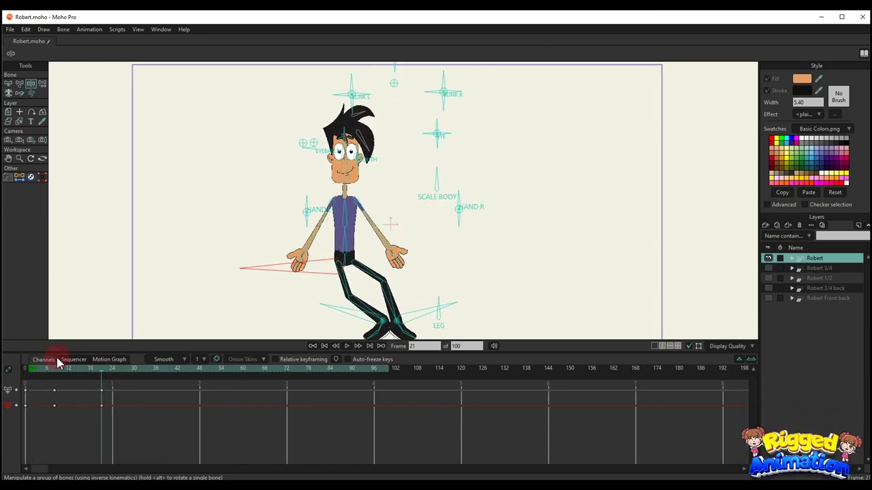
key("space")
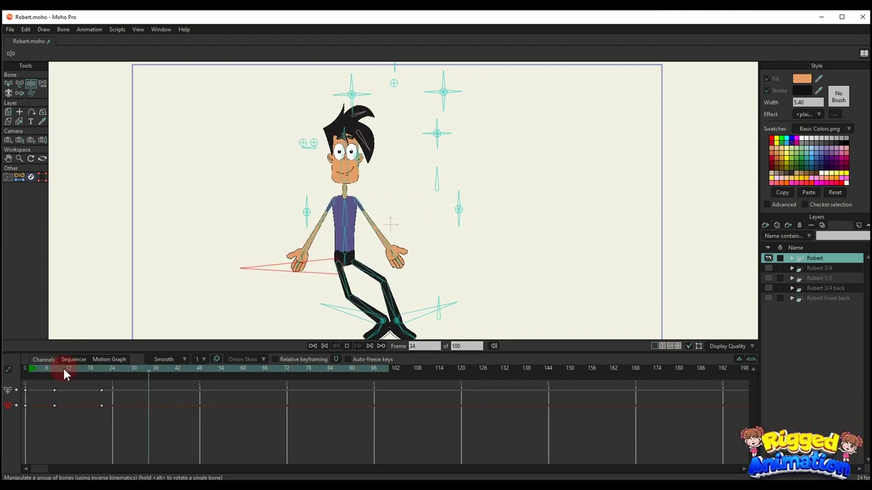
key("space")
- Delete the hip movement keyframes and go to frame 7
left_click_drag(144, 411, 30, 334)
key("Delete")
left_click(52, 369)
scroll(365, 172, "down", 1)
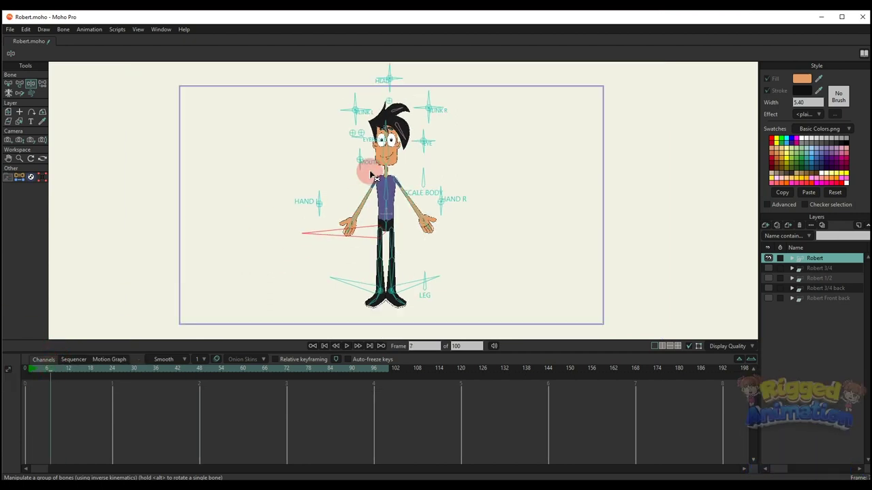
- Move the round control above the head at frame 7 using Transform Bone
mouse_move(371, 103)
left_mouse_down()
mouse_move(369, 111)
mouse_move(545, 122)
mouse_move(563, 146)
mouse_move(366, 102)
mouse_move(381, 113)
left_mouse_up()
key("t")
left_click(344, 142)
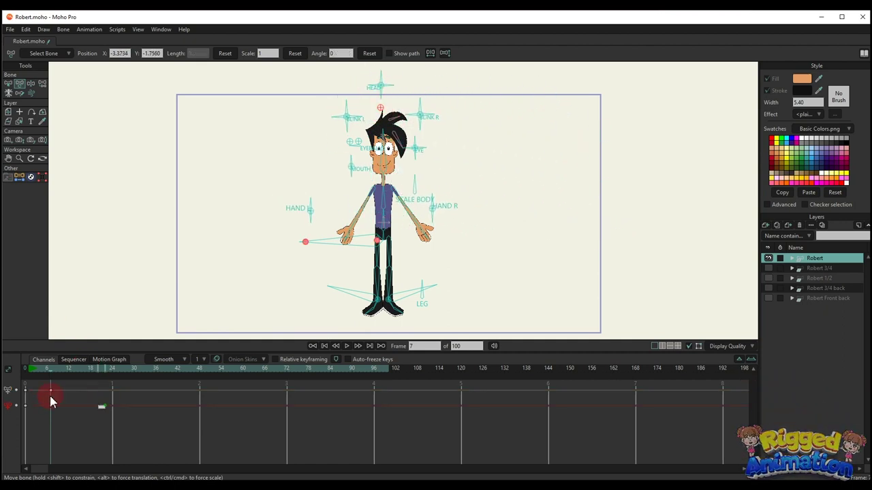
- Delete the round control's test keyframes and insert the WALK action at frame 7
left_click_drag(51, 400, 24, 363)
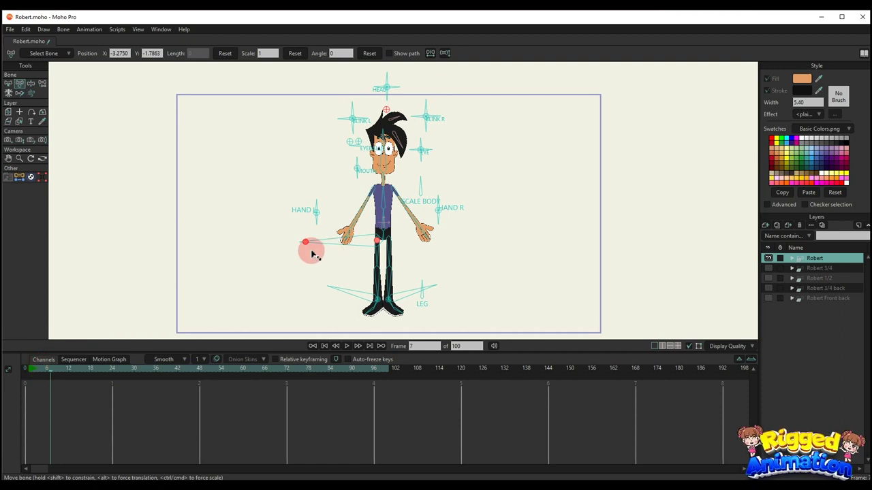
key("ctrl+k")
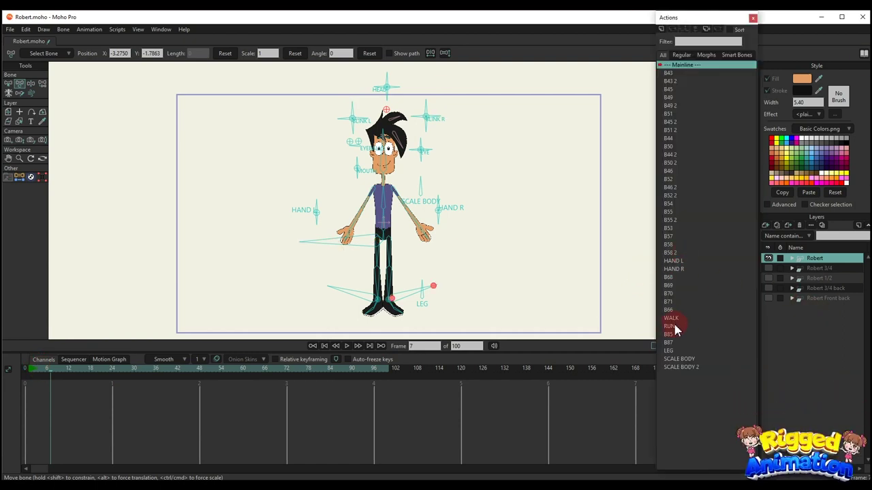
left_click(672, 318)
- Set the animation's end frame to 1000 and play back the walk cycle, stopping at frame 78
left_click_drag(460, 174, 451, 179)
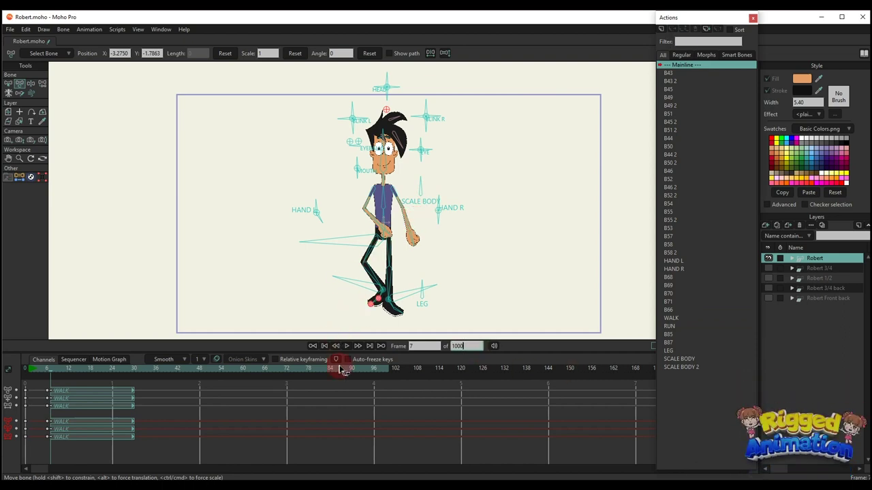
key("Return")
left_click(342, 346)
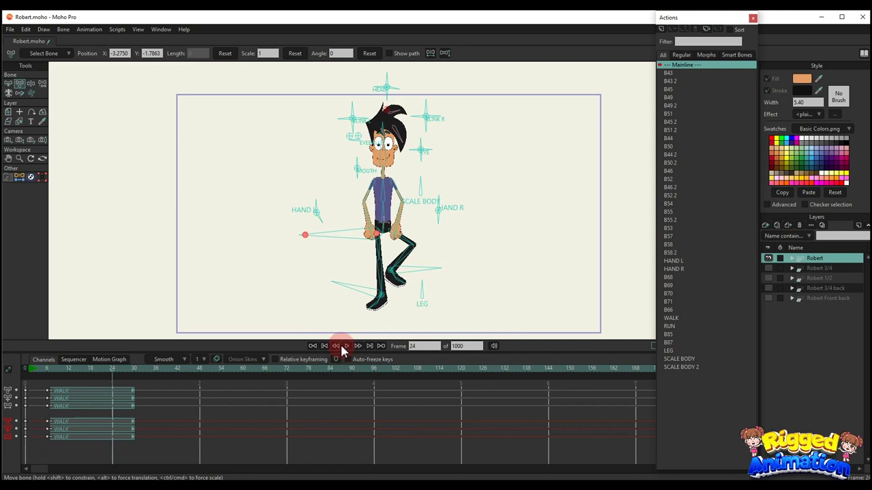
left_click(342, 346)
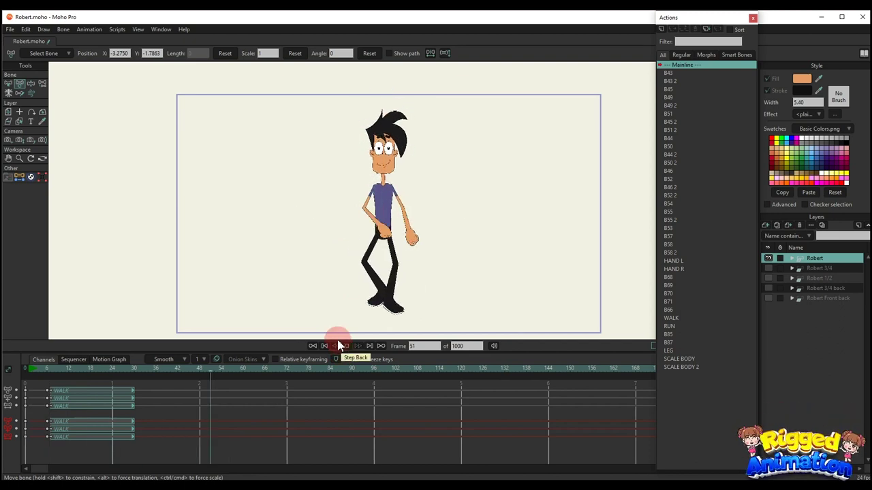
left_click(339, 344)
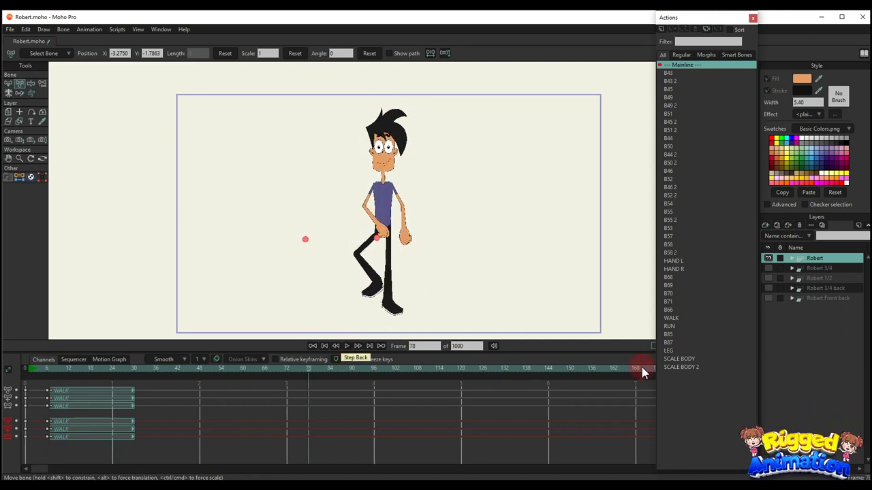
- Insert the RUN action at frame 78 and play back the run cycle
left_click(674, 327)
left_click(673, 31)
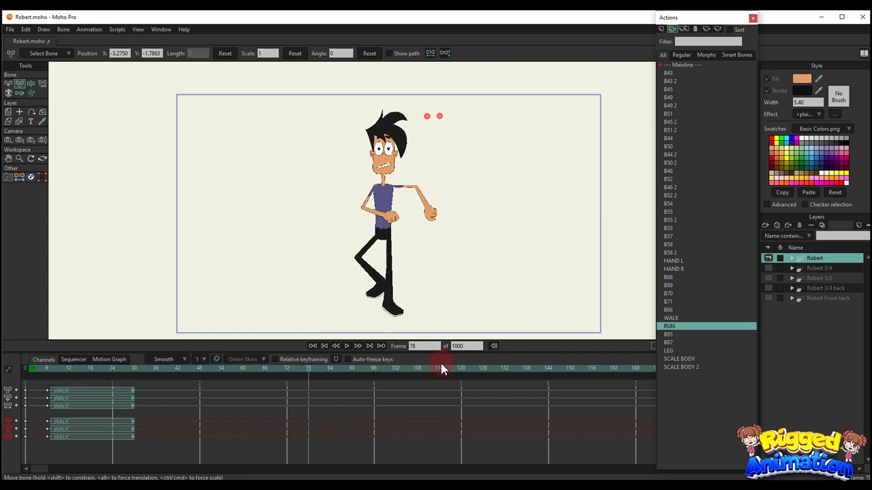
key("space")
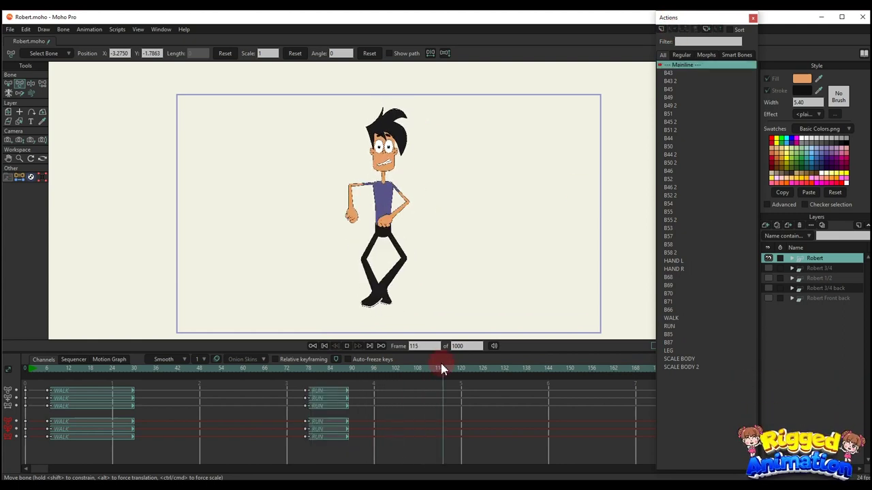
- Show and select the Robert 3/4 layer in place of the Robert layer
left_click(769, 266)
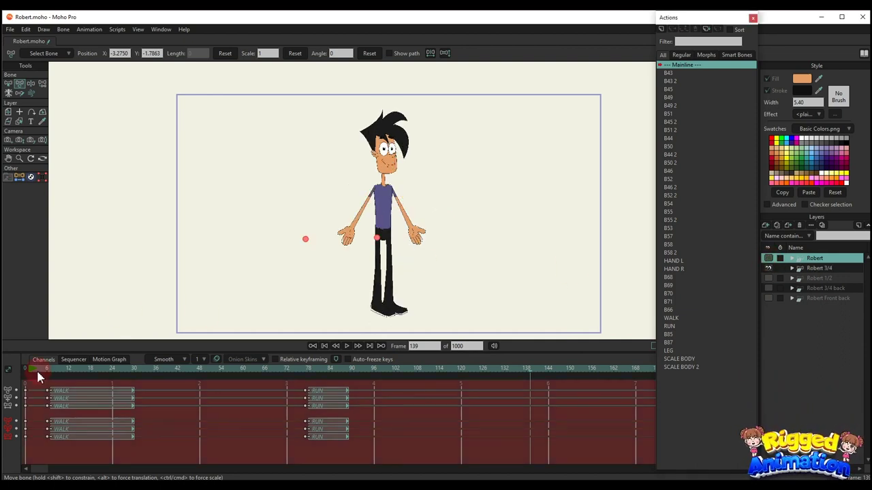
left_click(798, 270)
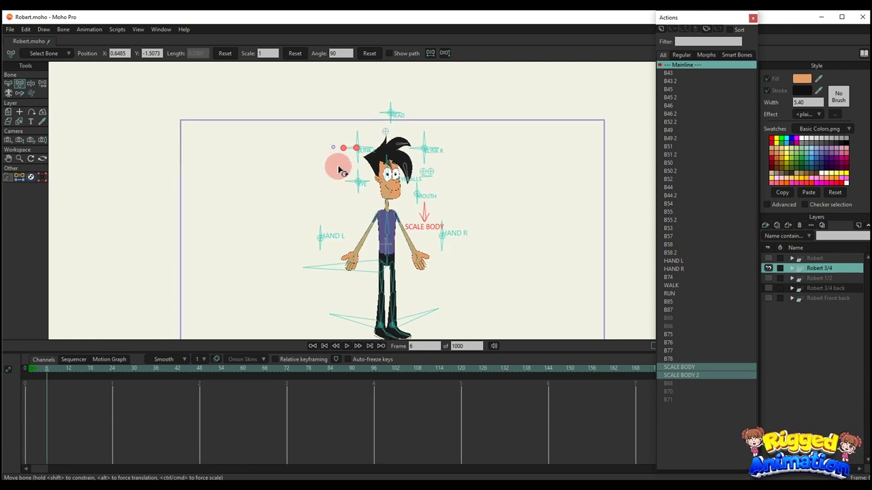
- Turn the 3/4 character's head at frame 6 by rotating the bones of the HEAD control
scroll(375, 130, "up", 3)
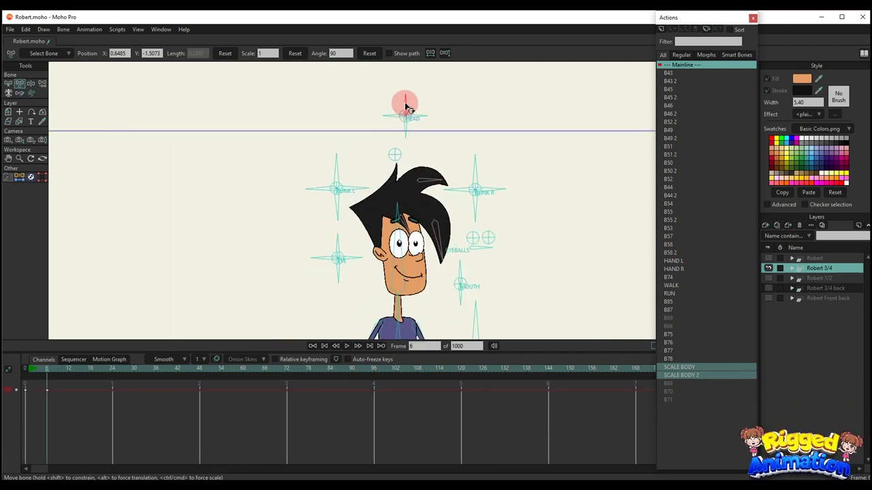
left_click_drag(407, 107, 368, 105)
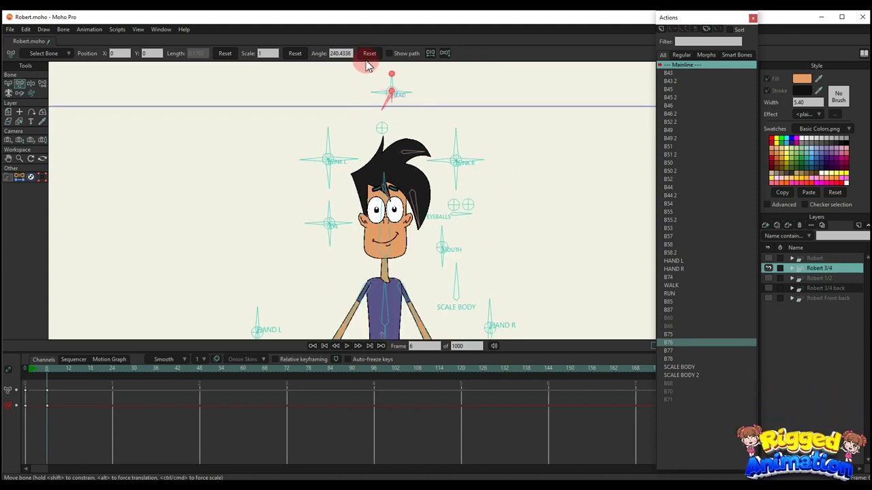
left_click_drag(368, 65, 409, 91)
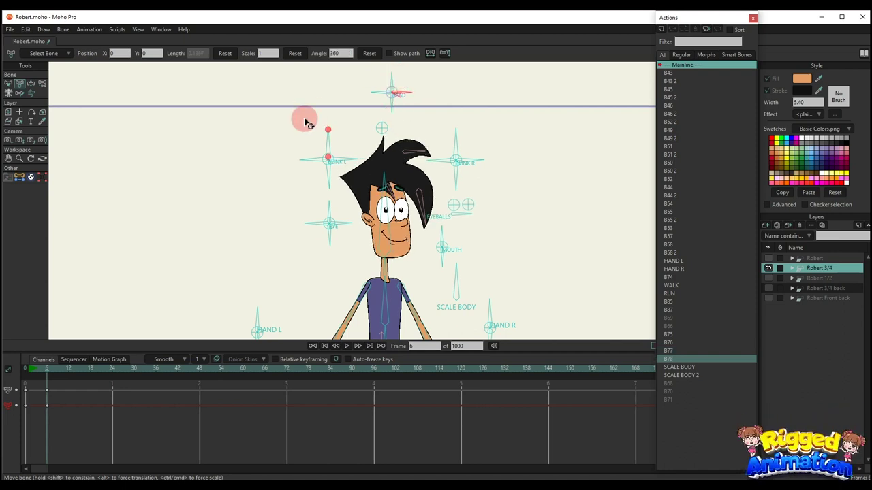
- Test the BLINK L control by rotating its bones at frame 6 and reset their angles
left_click_drag(327, 141, 379, 101)
left_click(369, 54)
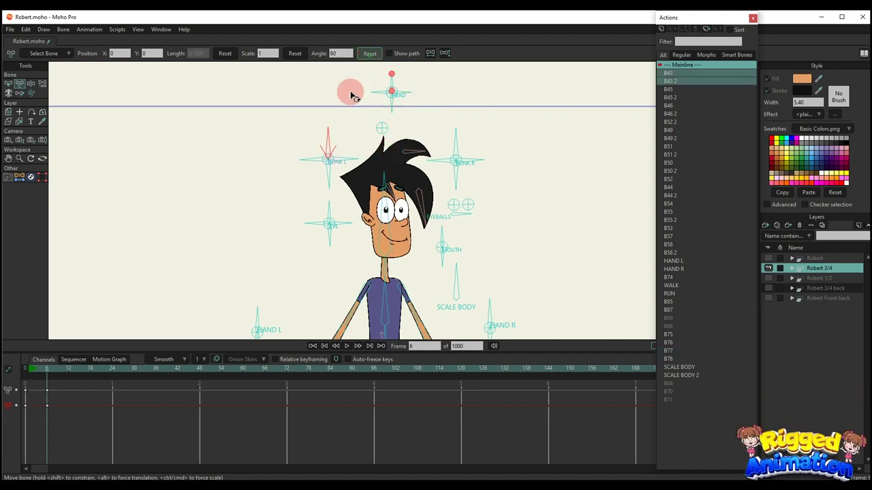
scroll(312, 182, "up", 2)
scroll(329, 182, "up", 1)
left_click_drag(330, 183, 356, 181)
left_click(370, 54)
- Test the BLINK R control by rotating its bones at frame 6 and reset their angles
left_click_drag(372, 62, 398, 26)
left_click_drag(551, 130, 563, 112)
left_click_drag(534, 154, 524, 162)
left_click(374, 55)
left_click_drag(580, 172, 545, 204)
left_click_drag(576, 150, 570, 195)
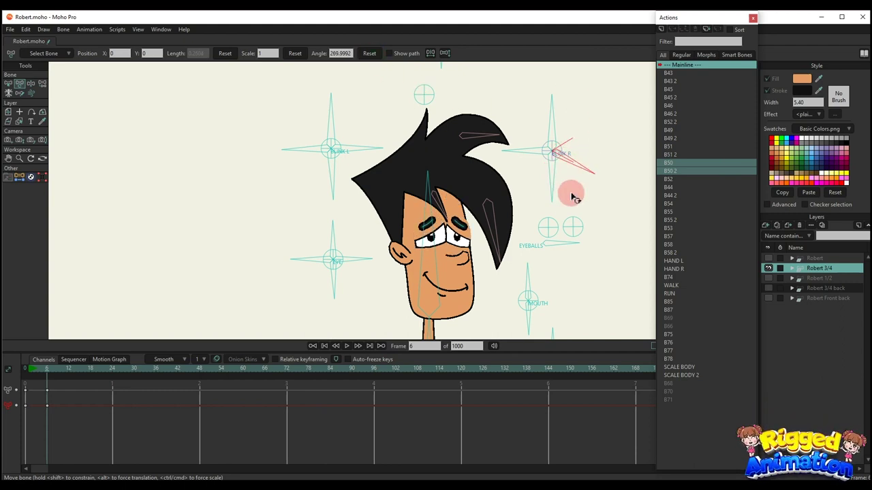
left_click(374, 57)
- Advance to frame 26 and test the EYE control by rotating one of its bones
left_click_drag(428, 187, 390, 172)
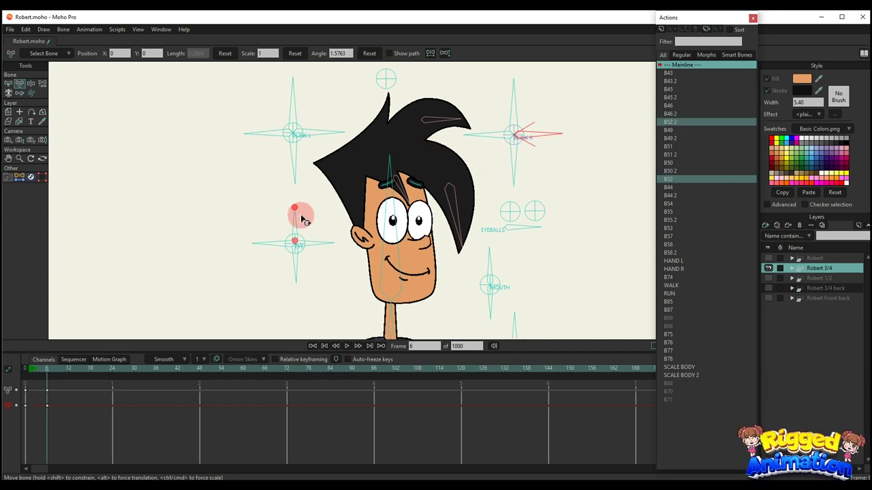
left_click_drag(304, 220, 328, 261)
key("Right")
key("Right")
key("Right")
key("Right")
key("Right")
key("Right")
key("Right")
key("Right")
key("Right")
key("Right")
key("Right")
key("Right")
key("Right")
key("Right")
key("Right")
key("Right")
key("Right")
key("Right")
key("Right")
key("Right")
scroll(399, 188, "down", 2)
left_click(395, 169)
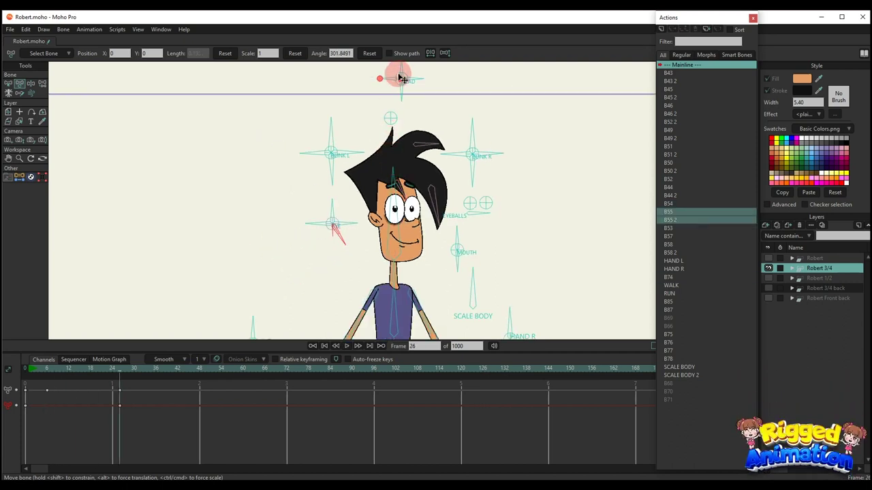
- Turn the head at frame 26 with the HEAD control and delete all test keyframes
left_click_drag(385, 76, 412, 95)
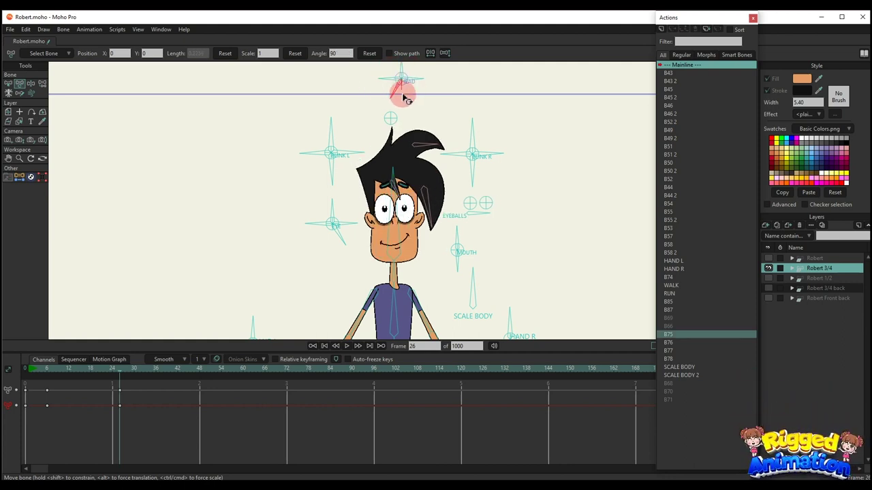
left_click_drag(403, 97, 421, 97)
left_click_drag(168, 418, 2, 318)
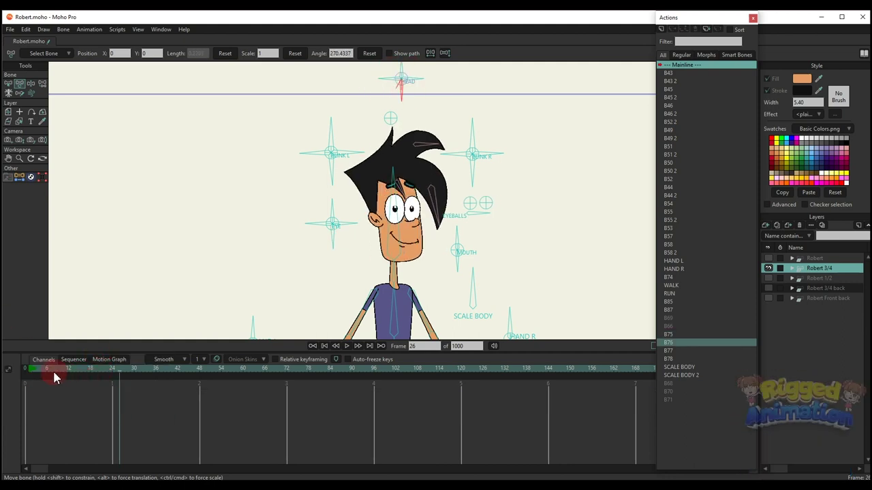
- Test the heart-shaped pupils with the EYE control from frame 7 and delete the resulting keyframes
scroll(355, 228, "up", 3)
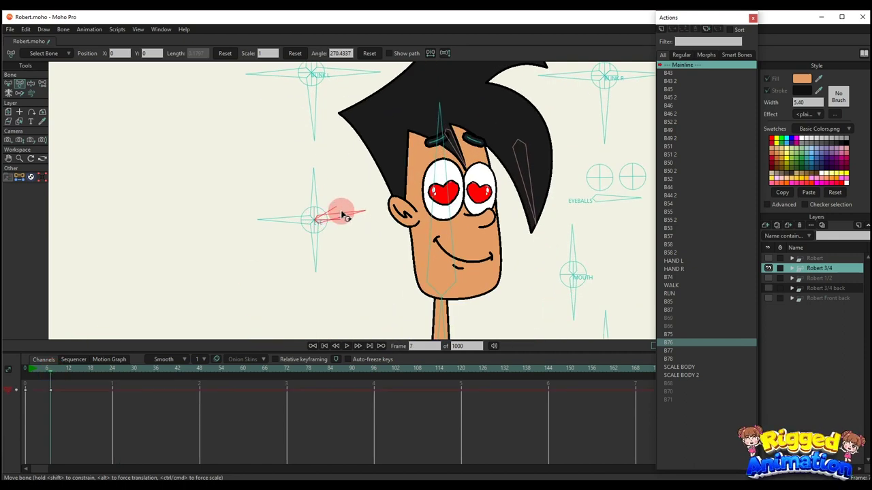
left_click(345, 215)
key("space")
key("space")
scroll(346, 216, "up", 1)
left_click_drag(345, 216, 444, 203)
left_click_drag(317, 432, 38, 379)
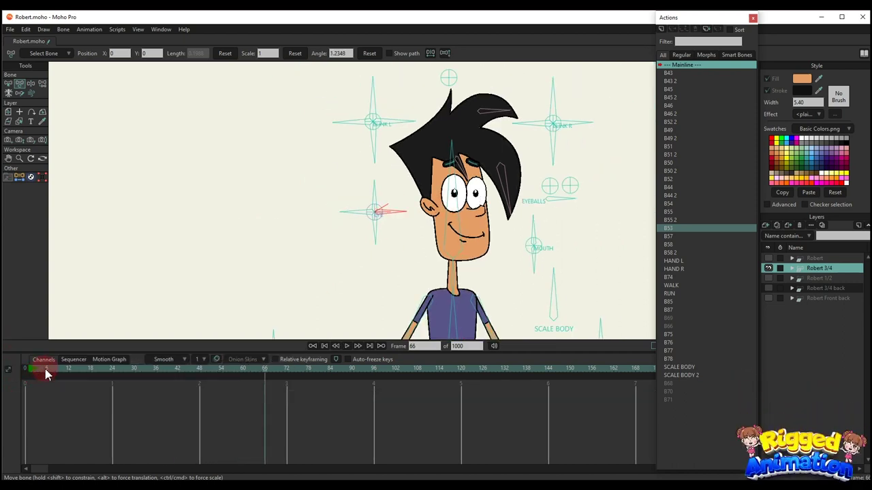
- Shift the gaze at frame 5 with the EYEBALLS controls and delete the test keyframes
left_click(45, 372)
scroll(354, 225, "down", 5)
scroll(458, 205, "up", 9)
left_click(470, 202)
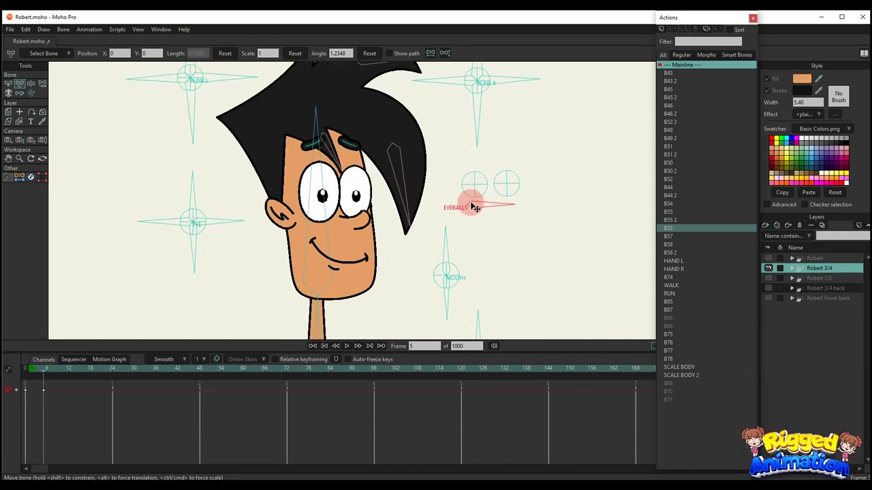
left_click_drag(475, 208, 479, 188)
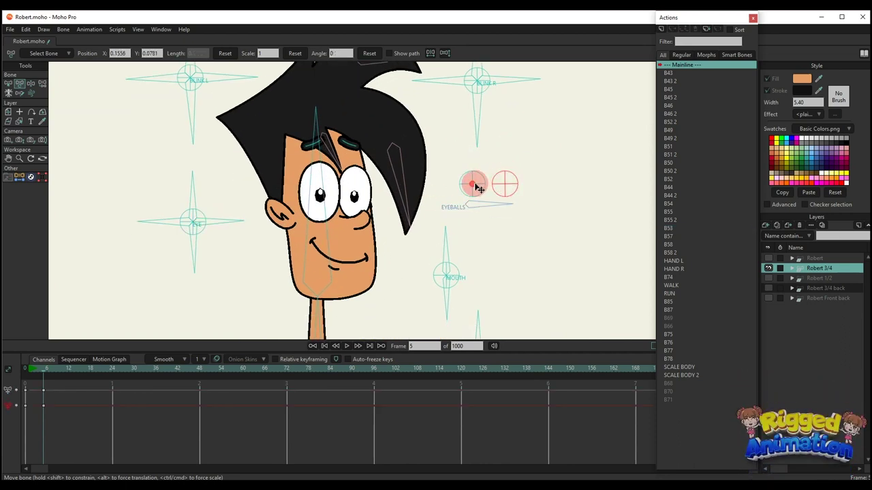
left_click_drag(89, 422, 4, 354)
key("Delete")
- Test the mouth shapes at frame 5 by rotating the MOUTH control's bones and delete the keyframes
mouse_move(461, 267)
left_mouse_down()
mouse_move(467, 235)
mouse_move(436, 218)
mouse_move(427, 245)
mouse_move(486, 187)
left_mouse_up()
left_click_drag(431, 260, 427, 256)
left_click_drag(116, 423, 3, 350)
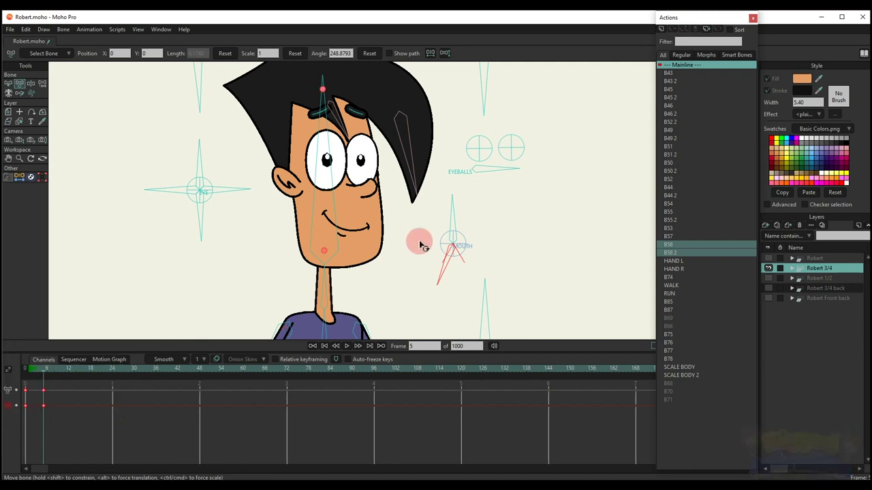
key("Delete")
- Test the SCALE BODY control at frame 5 by rotating its bone and delete the test keyframes
scroll(412, 257, "down", 3)
left_click_drag(412, 260, 422, 186)
scroll(471, 175, "up", 1)
left_click_drag(433, 215, 518, 189)
scroll(474, 175, "down", 1)
scroll(473, 172, "down", 2)
left_click_drag(154, 416, 5, 372)
key("Delete")
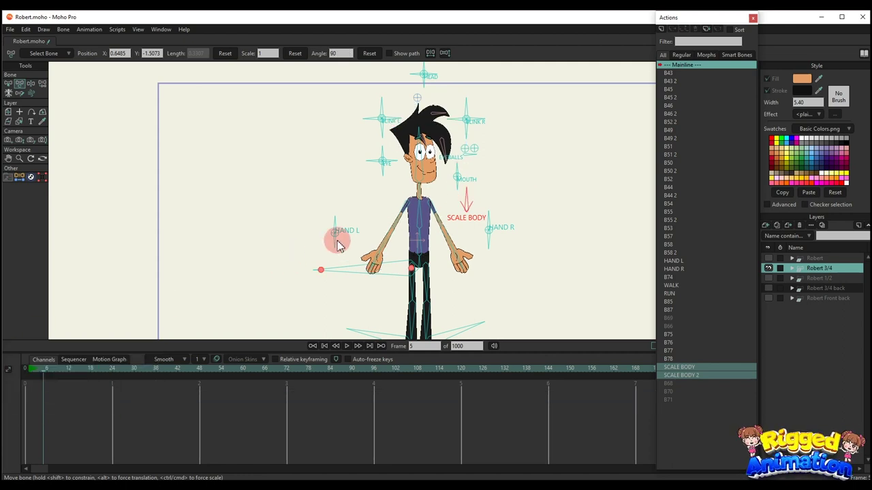
- Change both hand poses at frame 5 by rotating bones of the HAND L and HAND R controls
scroll(336, 239, "up", 3)
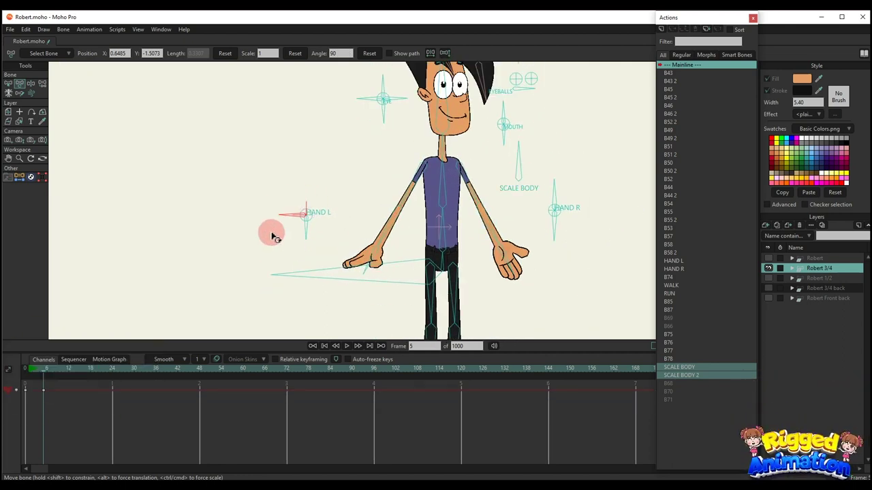
left_click(555, 196)
scroll(372, 203, "up", 3)
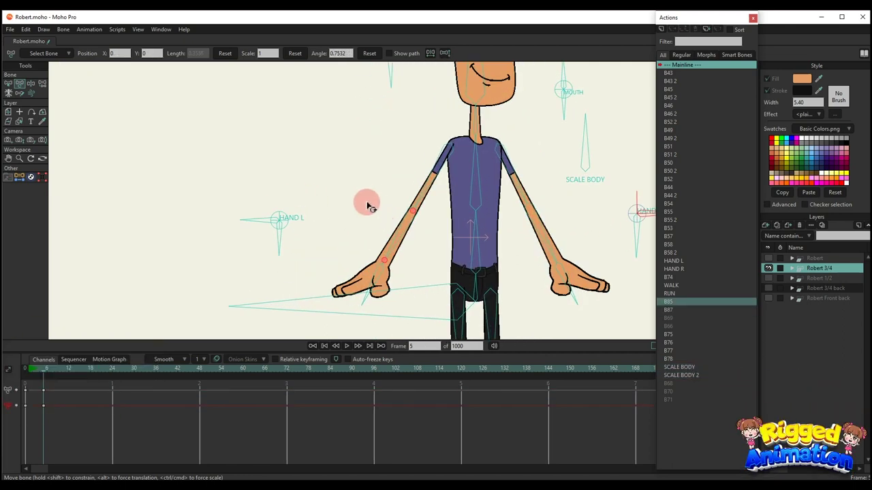
- Bend the arm on the HAND L side at frame 5 and delete the hand and arm keyframes
left_click_drag(393, 220, 320, 202)
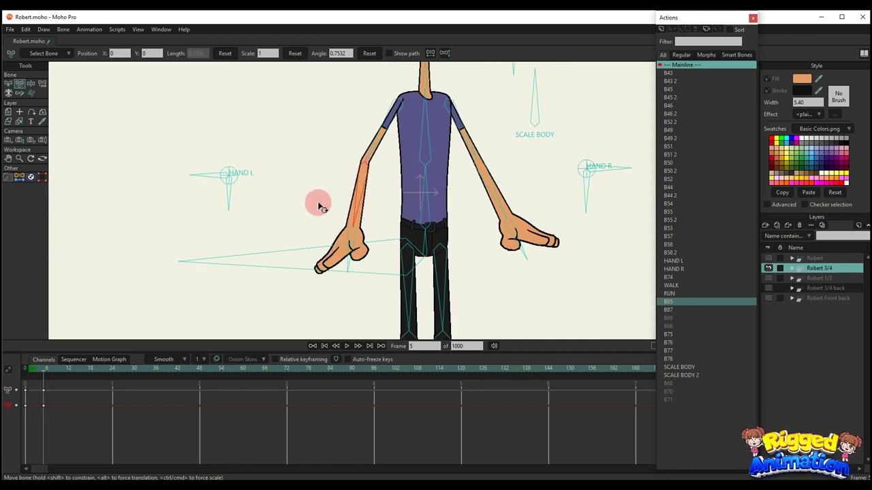
left_click_drag(229, 196, 240, 194)
left_click_drag(346, 199, 327, 206)
left_click_drag(127, 407, 12, 352)
key("Delete")
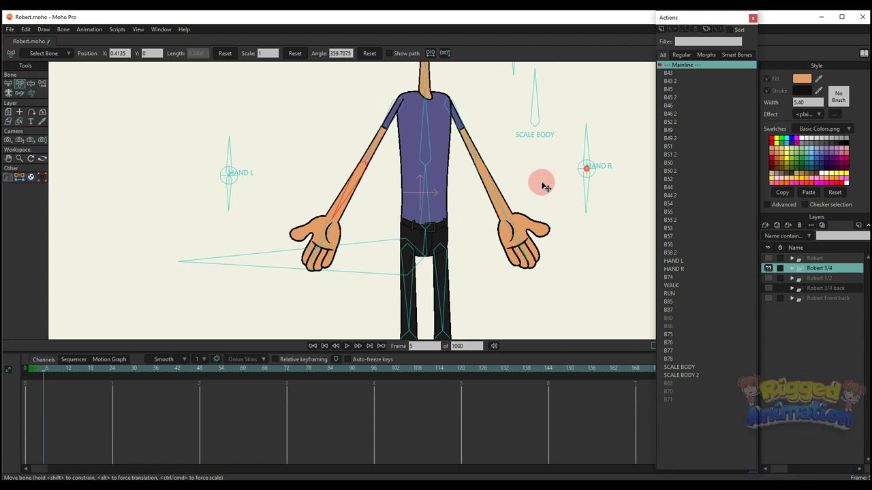
- Bend the arm on the HAND R side at frame 5 and delete the test keyframes
left_click_drag(507, 197, 580, 200)
left_click_drag(497, 185, 506, 206)
scroll(194, 296, "down", 5)
left_click_drag(68, 414, 4, 370)
key("Delete")
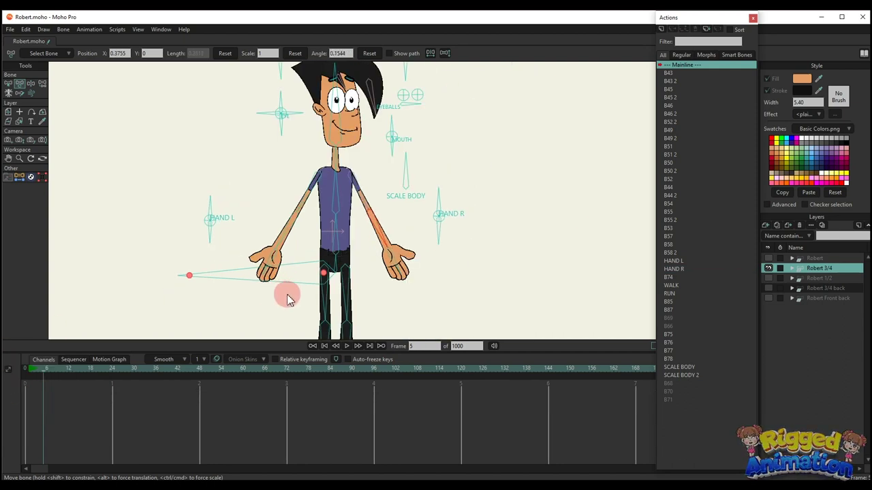
- Test the lower-body bones of the 3/4 character at frame 5 and delete the test keyframes
scroll(288, 298, "up", 5)
scroll(345, 140, "down", 6)
mouse_move(343, 295)
left_mouse_down()
mouse_move(243, 311)
mouse_move(370, 289)
mouse_move(479, 302)
mouse_move(389, 250)
mouse_move(443, 305)
mouse_move(392, 287)
left_mouse_up()
left_click_drag(143, 412, 3, 354)
key("Delete")
- Lower the hips behind the planted feet into a seated pose at frame 5 and play back the motion
scroll(342, 191, "down", 2)
left_click_drag(342, 190, 310, 245)
key("z")
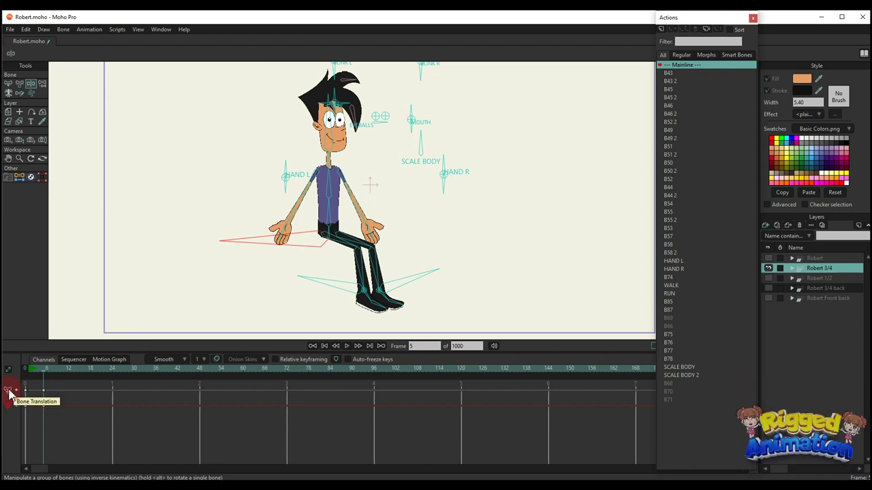
left_click(30, 369)
key("space")
scroll(353, 236, "down", 1)
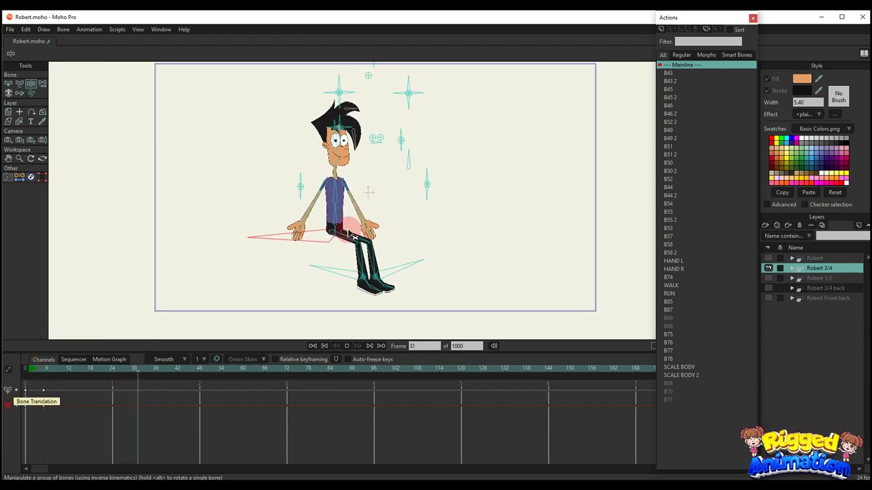
- Go to frame 12 and delete the seated-pose keyframes
left_click(68, 373)
left_click_drag(335, 192, 360, 218)
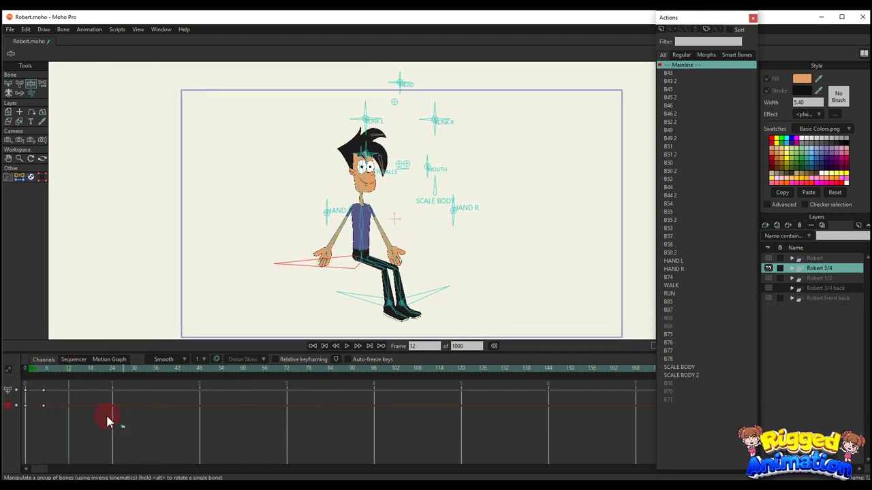
left_click_drag(107, 416, 6, 341)
key("Delete")
- Test the round control above the head at frame 12 with Transform Bone and delete its keyframes
left_click_drag(393, 158, 374, 174)
key("t")
mouse_move(376, 120)
left_mouse_down()
mouse_move(452, 118)
mouse_move(559, 168)
mouse_move(292, 129)
mouse_move(136, 176)
mouse_move(323, 121)
mouse_move(370, 111)
mouse_move(378, 124)
left_mouse_up()
left_click_drag(137, 413, 6, 355)
key("Delete")
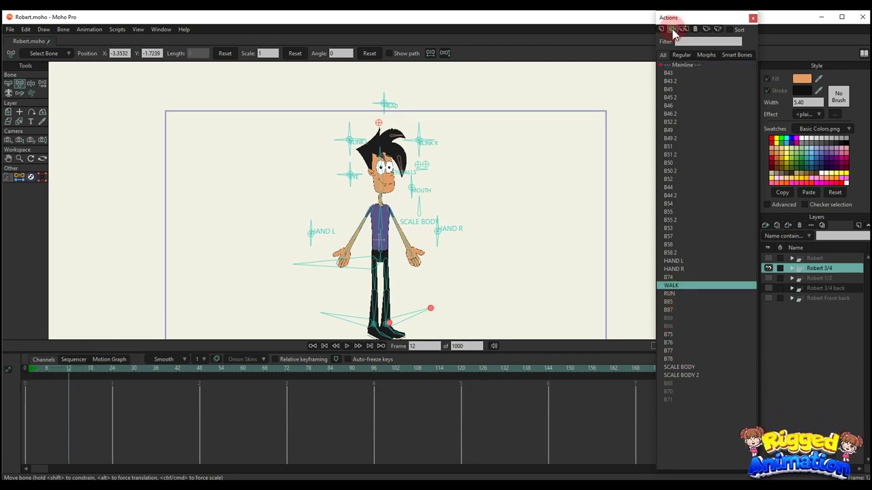
- Insert the WALK action at frame 12 on the Robert 3/4 layer and play back the animation
left_click(671, 30)
left_click(346, 346)
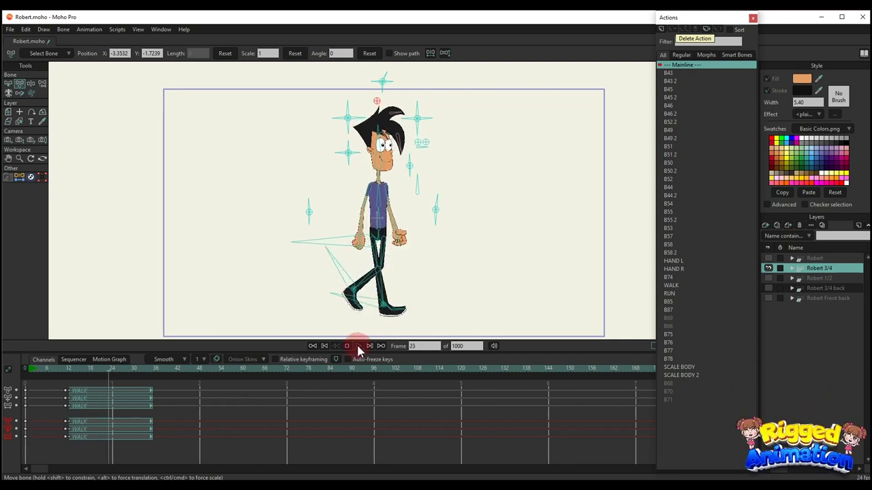
- Insert the RUN action at frame 65 on the Robert 3/4 layer and play back the animation
key("space")
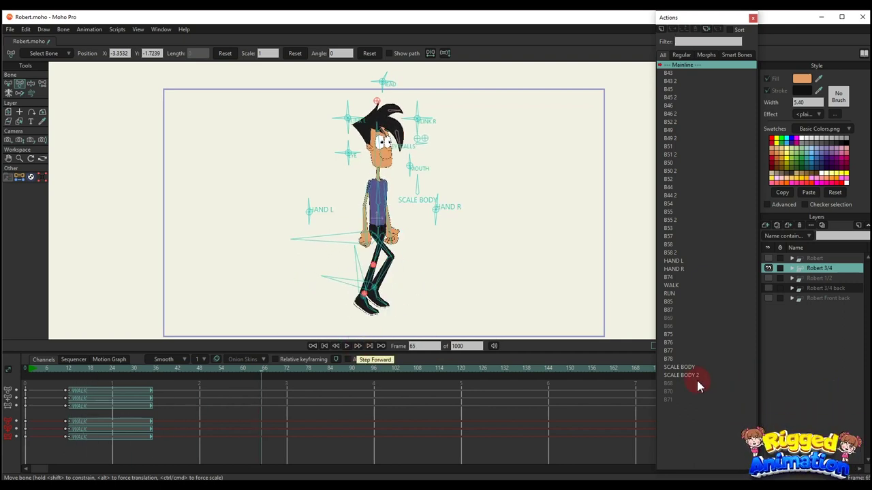
left_click(672, 294)
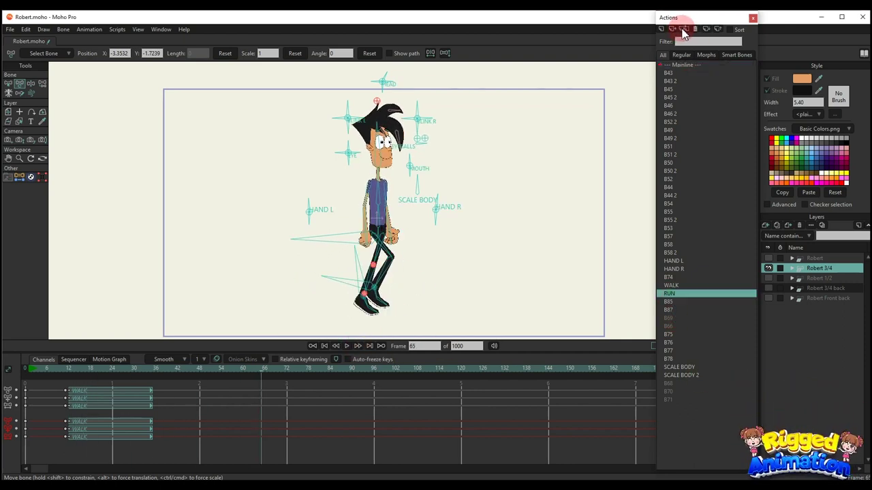
left_click(673, 31)
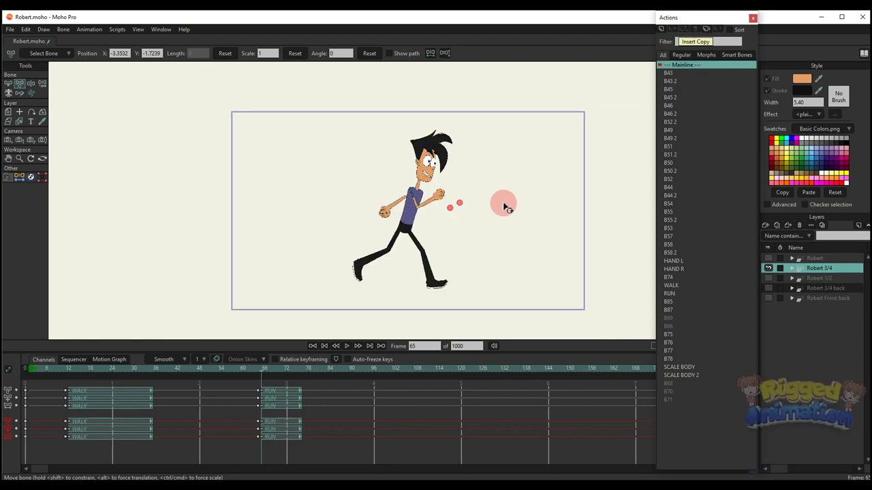
key("space")
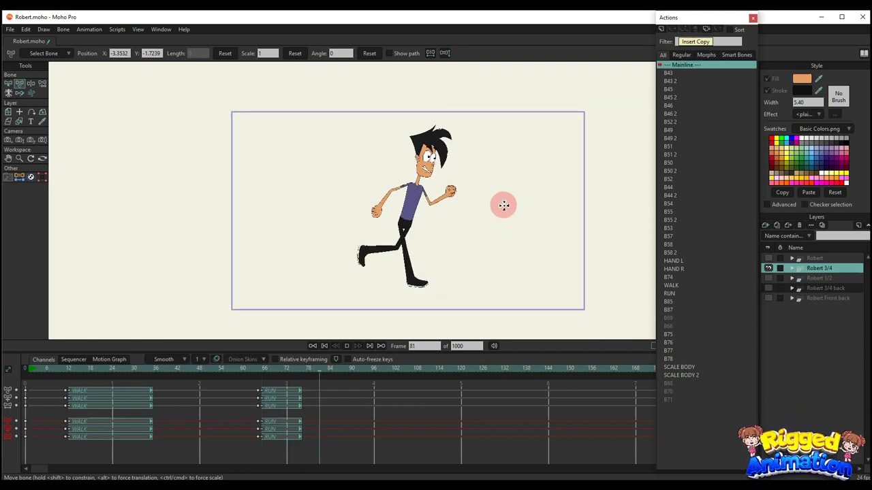
key("space")
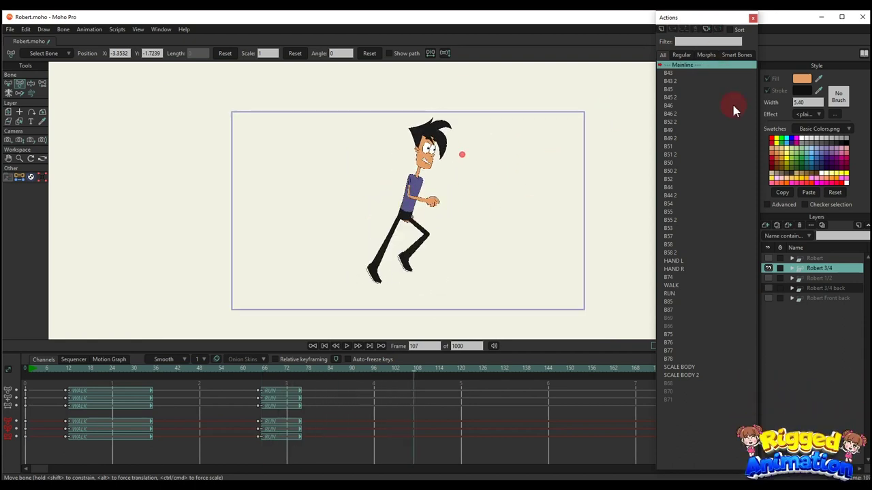
- Hide the Robert 3/4 layer, then show and select the Robert 1/2 layer
left_click(768, 280)
left_click(767, 270)
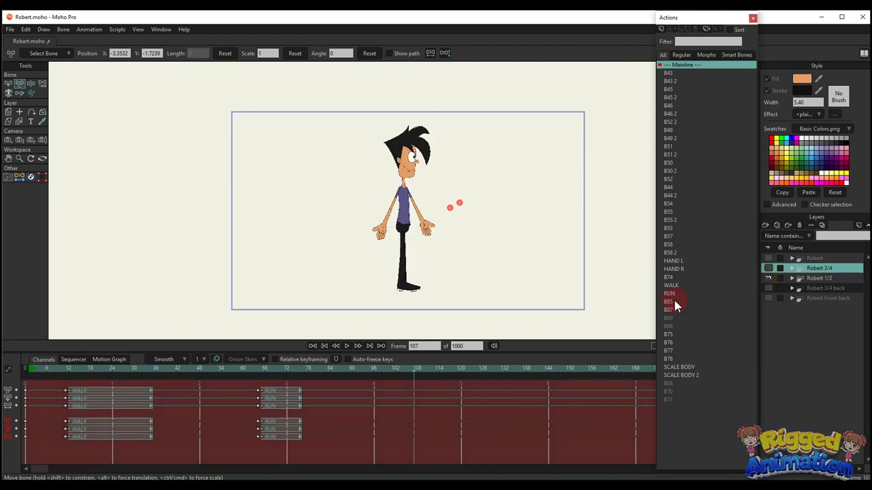
left_click(817, 279)
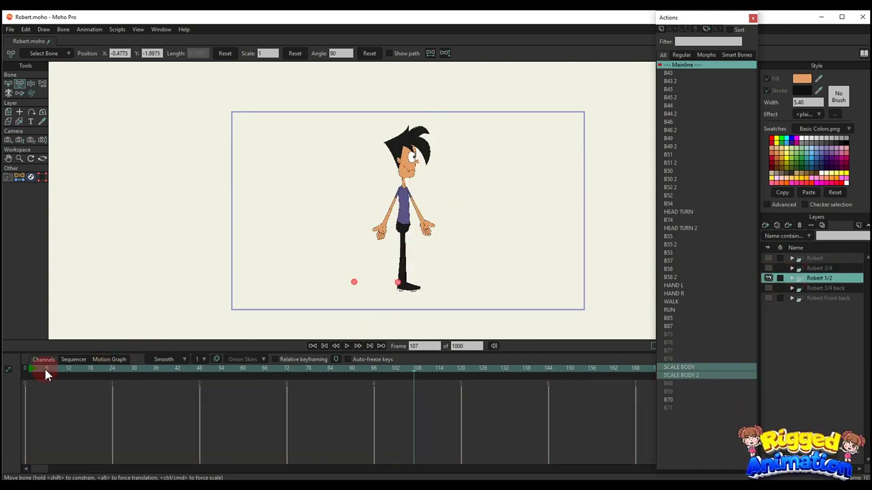
- Test the BLINK L control bones of the side view at frame 5, resetting each bone's angle after rotating it
left_click_drag(430, 190, 421, 210)
scroll(417, 199, "up", 2)
scroll(347, 147, "up", 2)
left_click_drag(386, 168, 345, 140)
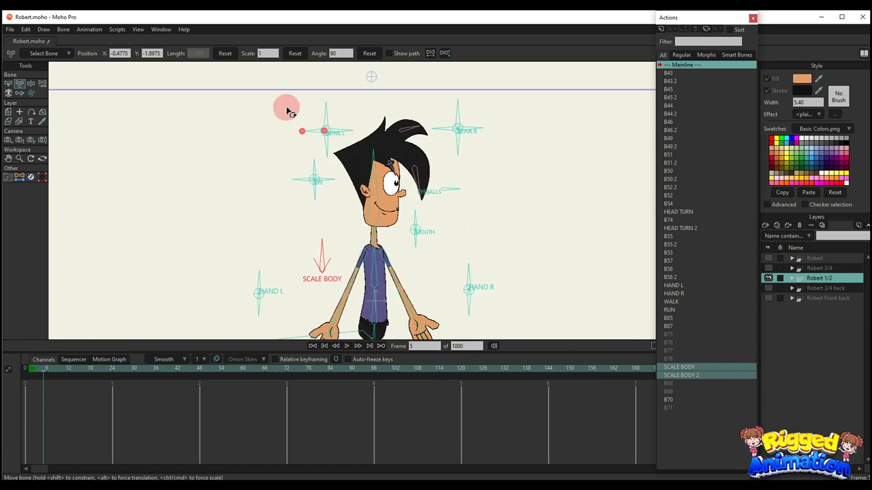
left_click(371, 53)
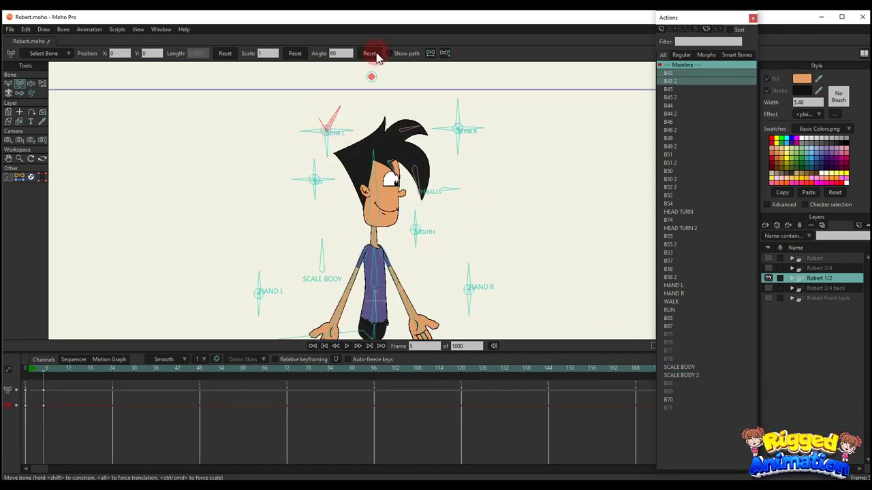
scroll(310, 125, "up", 1)
left_click(386, 62)
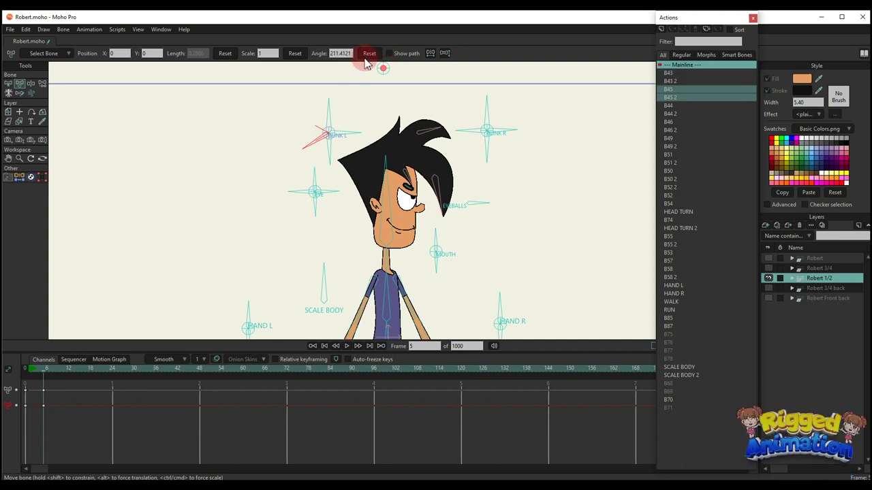
scroll(357, 146, "up", 1)
left_click_drag(323, 150, 399, 123)
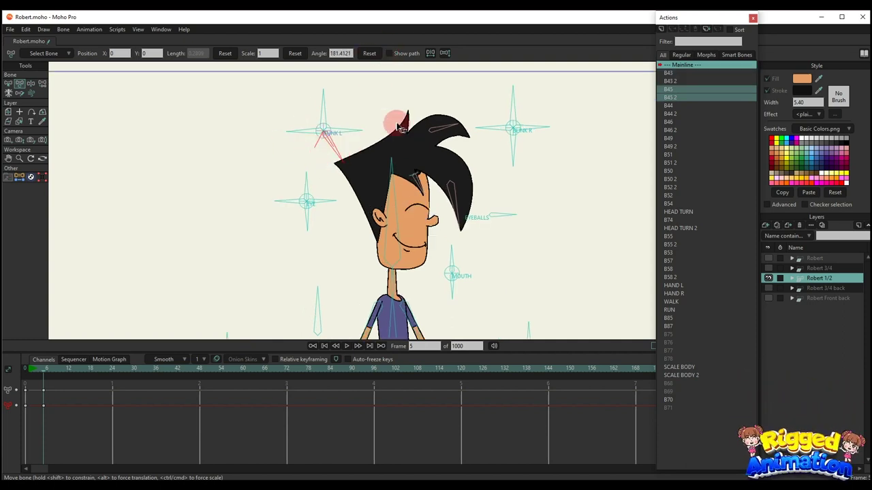
left_click(371, 55)
left_click_drag(327, 141, 353, 151)
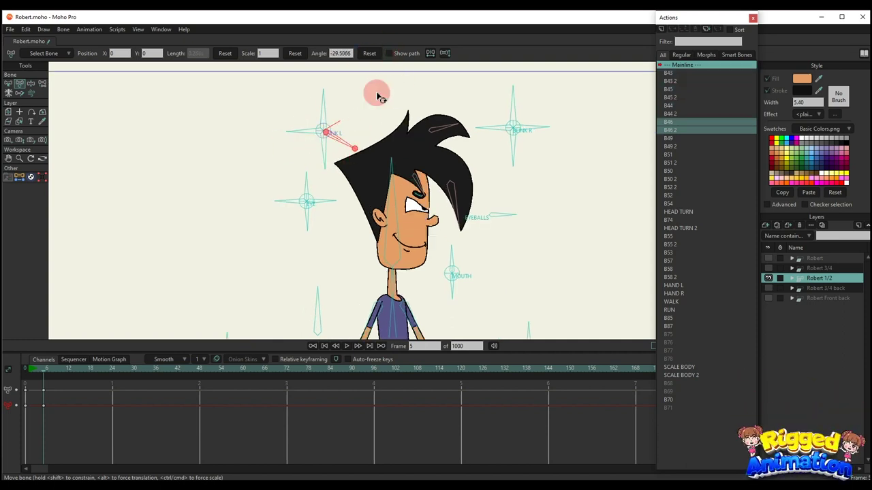
left_click(371, 56)
- Test the BLINK R control bones at frame 5 and reset their angles
left_click_drag(510, 105, 544, 150)
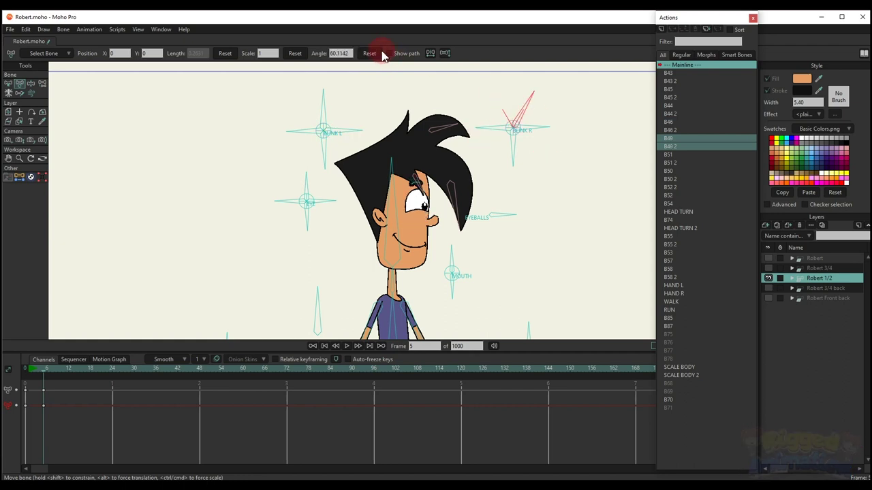
left_click_drag(496, 101, 431, 90)
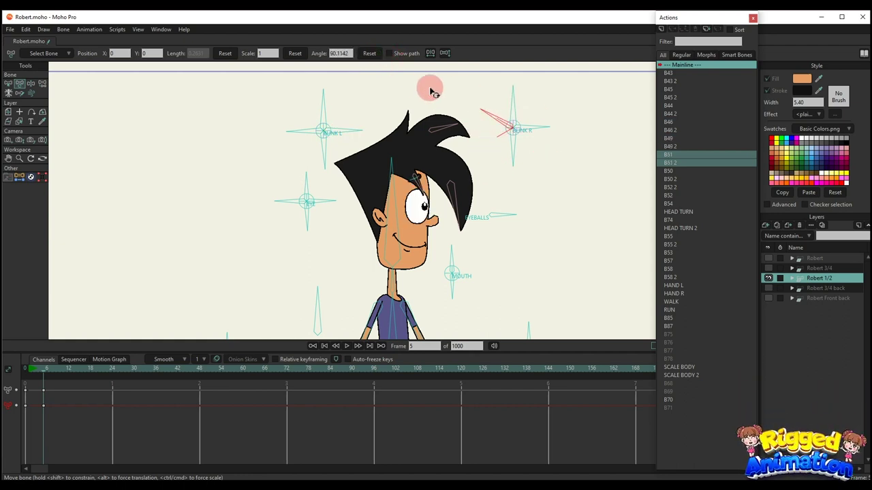
left_click_drag(518, 143, 555, 160)
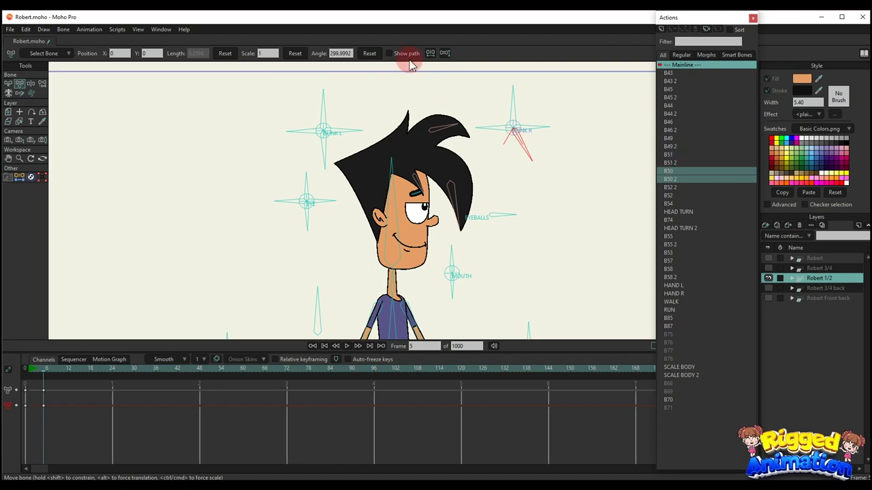
left_click(370, 54)
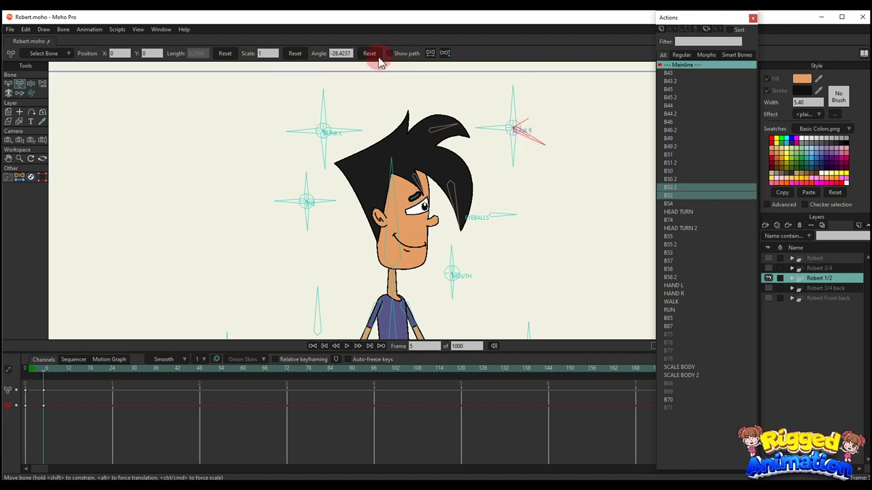
- Test the EYE and EYEBALLS control bones at several frames up to 55 and delete all their test keyframes
left_click_drag(335, 153, 286, 256)
key("space")
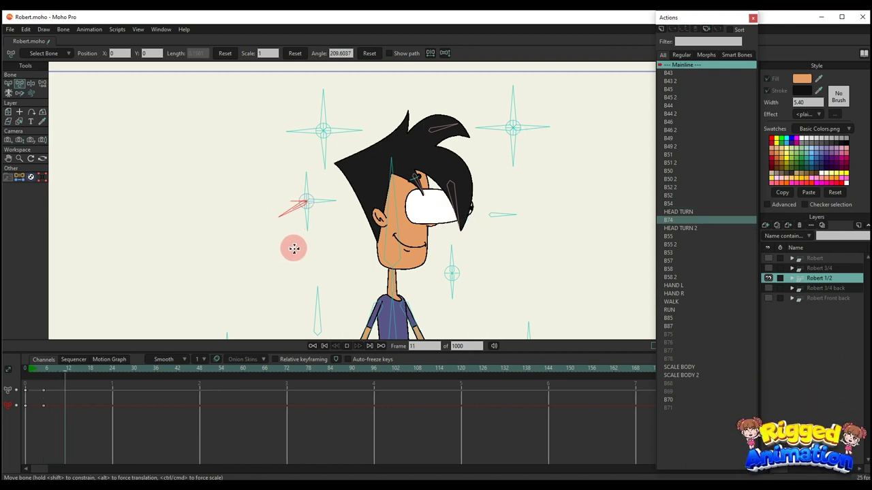
left_click_drag(300, 216, 327, 218)
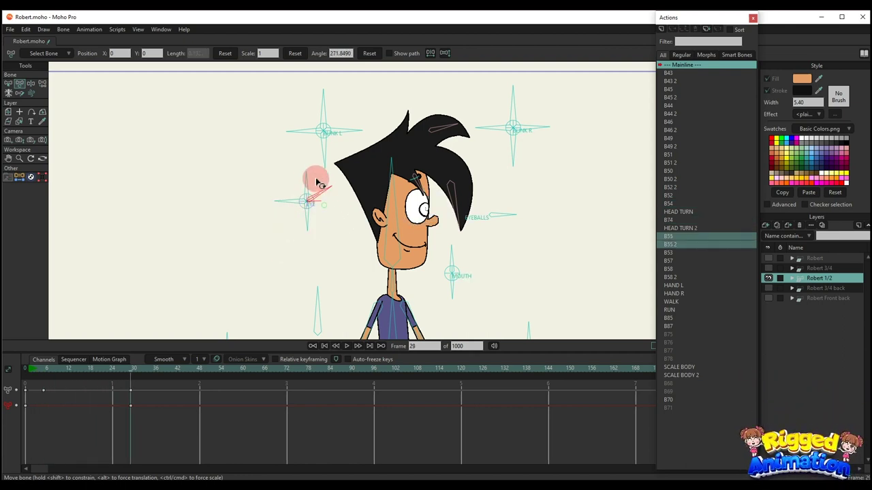
scroll(488, 219, "up", 1)
left_click_drag(492, 216, 482, 216)
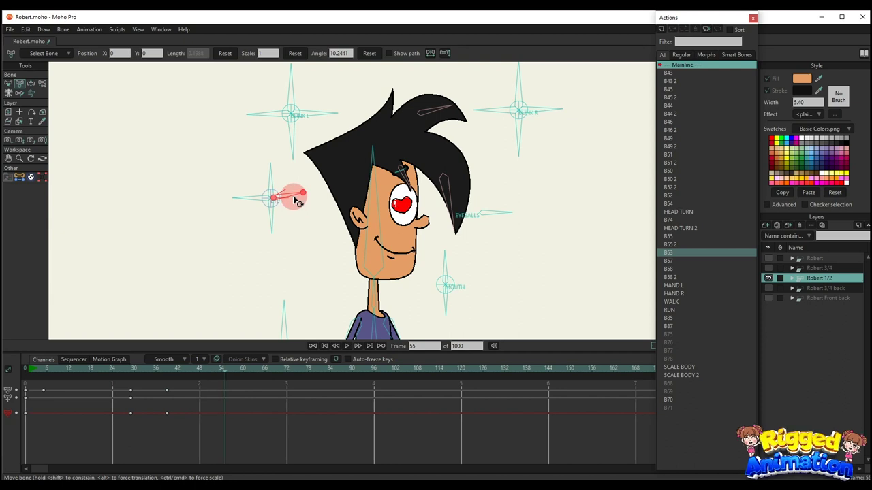
left_click_drag(235, 419, 15, 368)
key("Delete")
- Test the MOUTH control bones at frame 55 and delete their keyframes
scroll(448, 211, "down", 3)
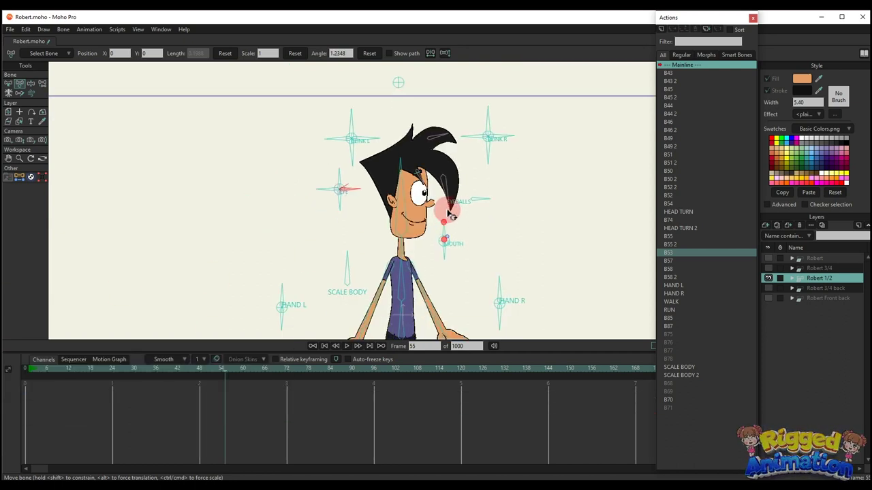
scroll(447, 223, "up", 4)
left_click_drag(434, 225, 430, 275)
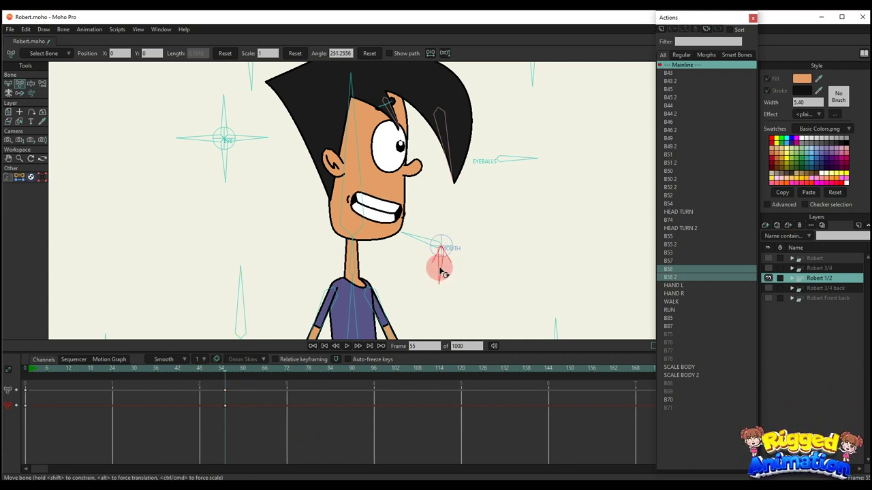
left_click_drag(273, 434, 3, 350)
key("Delete")
- Test the SCALE BODY control bone on the side view and delete its keyframes
scroll(441, 211, "down", 4)
scroll(473, 235, "up", 3)
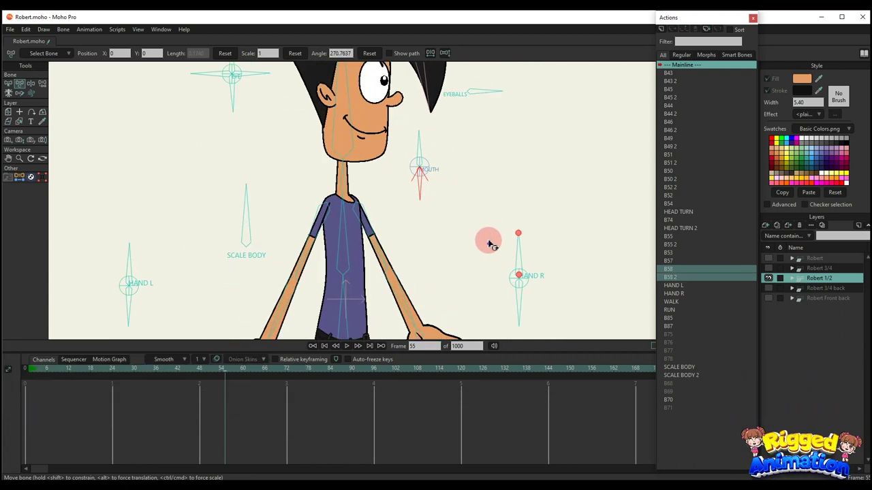
scroll(489, 242, "down", 2)
scroll(325, 188, "down", 2)
left_click_drag(314, 192, 144, 344)
scroll(341, 178, "down", 4)
left_click_drag(335, 435, 94, 373)
key("Delete")
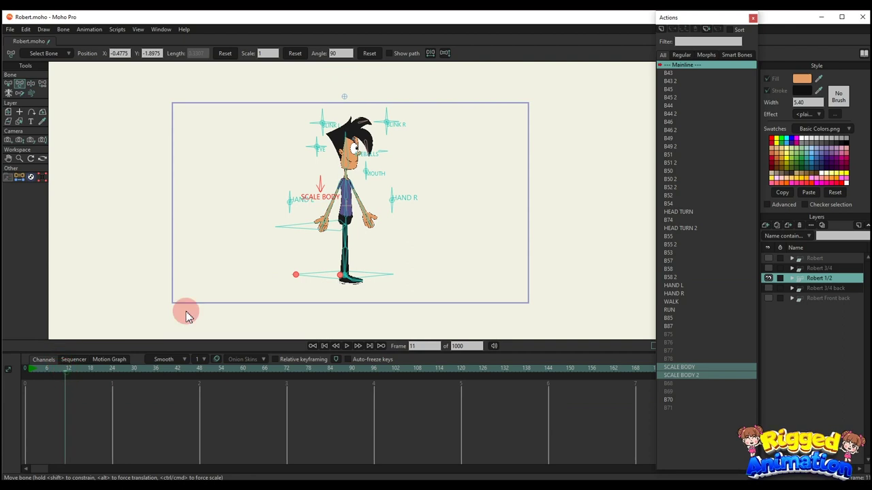
- Test the HAND L control bones and the arm beside them at frame 11 and delete their keyframes
scroll(187, 315, "up", 5)
mouse_move(331, 211)
left_mouse_down()
mouse_move(351, 251)
mouse_move(372, 218)
mouse_move(321, 220)
left_mouse_up()
left_click_drag(217, 178, 314, 141)
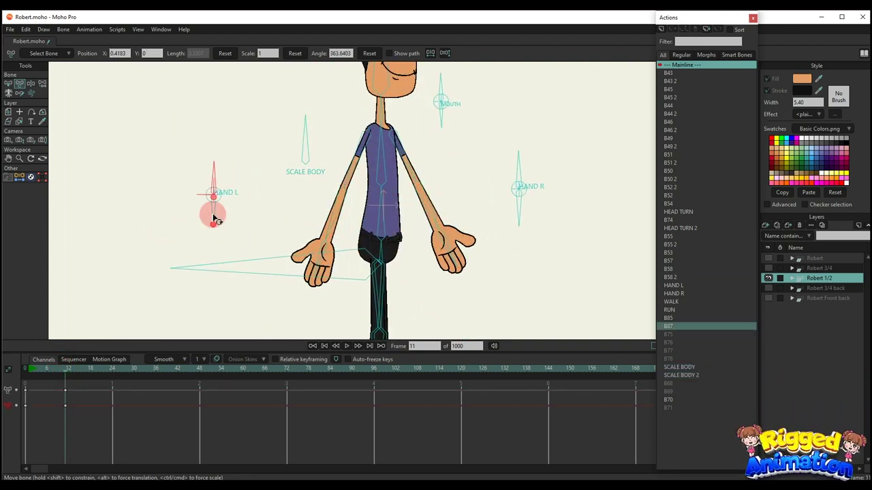
mouse_move(331, 217)
left_mouse_down()
mouse_move(347, 216)
mouse_move(338, 225)
left_mouse_up()
left_click_drag(131, 408, 18, 322)
key("Delete")
- Test the HAND R control bones at frame 11
left_click(443, 196)
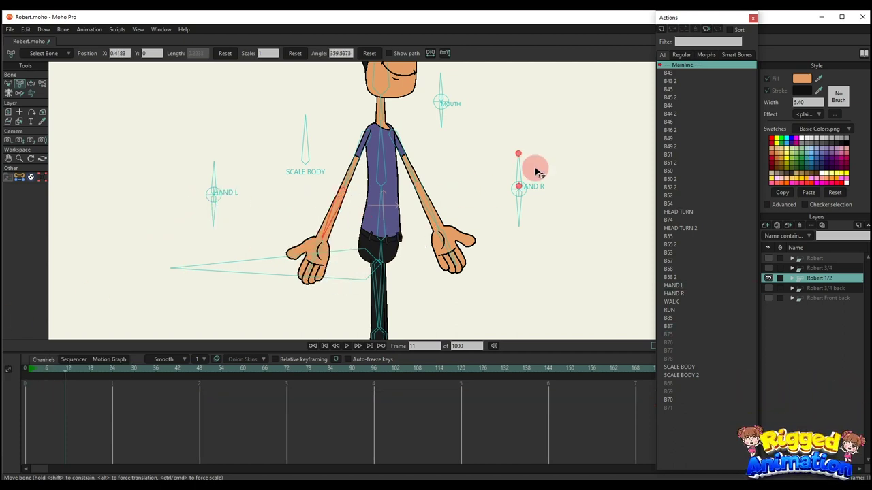
left_click_drag(530, 172, 570, 241)
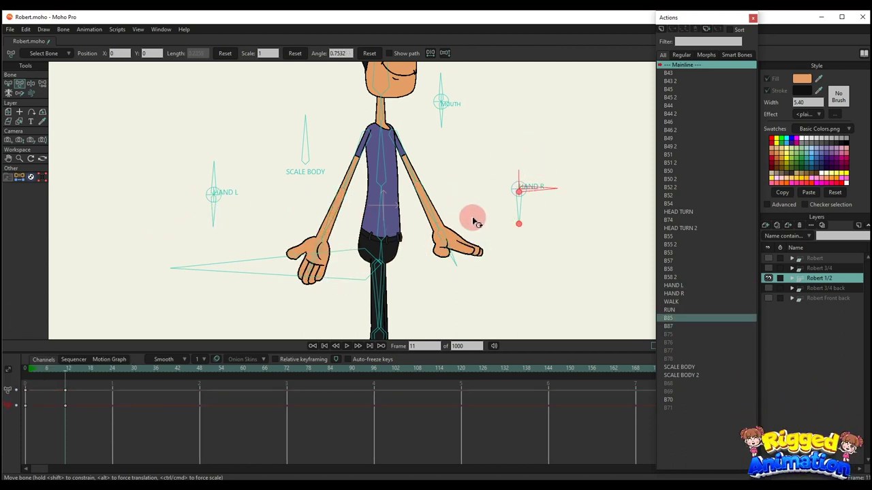
left_click_drag(476, 223, 366, 262)
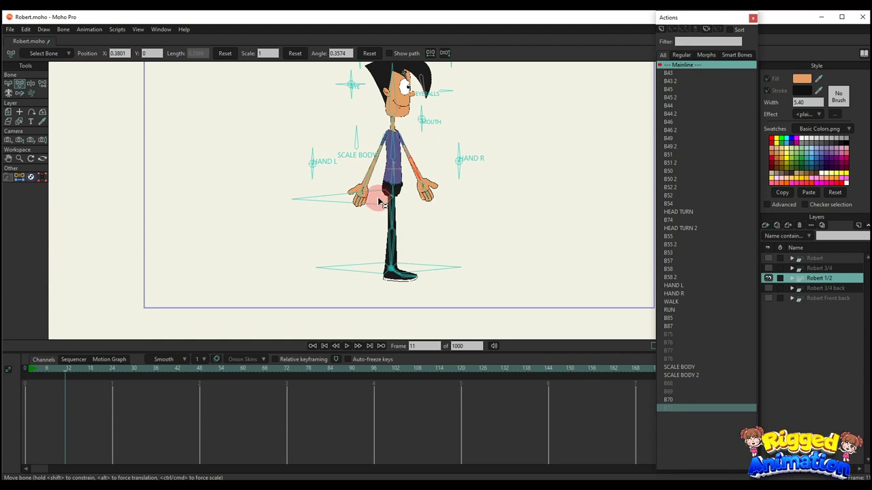
- Test the hip bone at frame 11 with Manipulate Bones and delete its keyframes
key("z")
left_click_drag(380, 202, 376, 228)
left_click_drag(172, 415, 3, 289)
key("Delete")
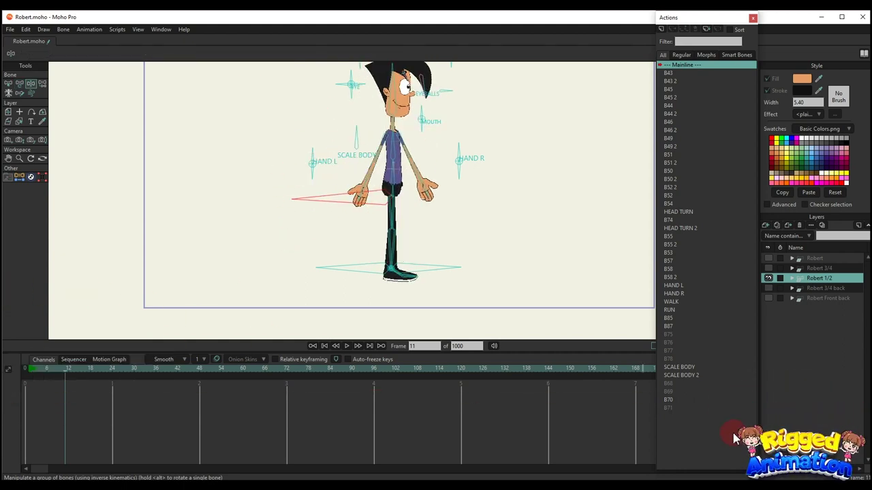
- Insert the WALK action at frame 11 on the Robert 1/2 layer and play back the animation
left_click(674, 302)
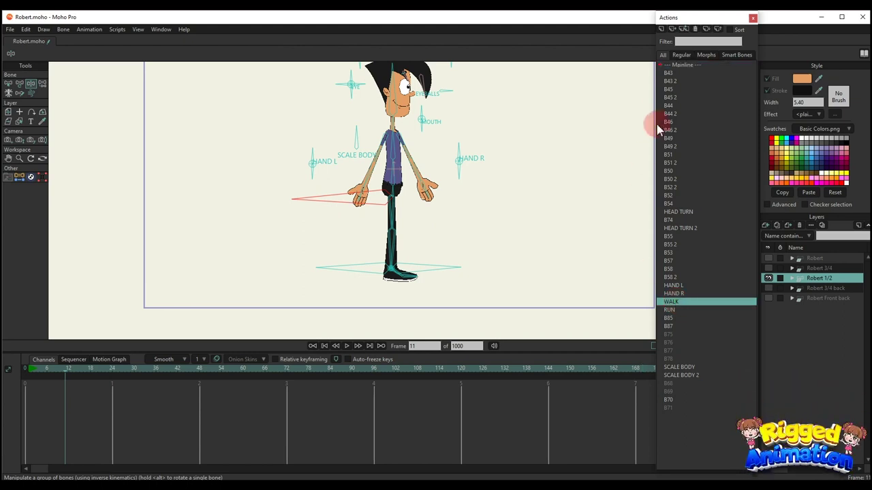
left_click(672, 32)
scroll(428, 217, "down", 2)
scroll(427, 222, "up", 1)
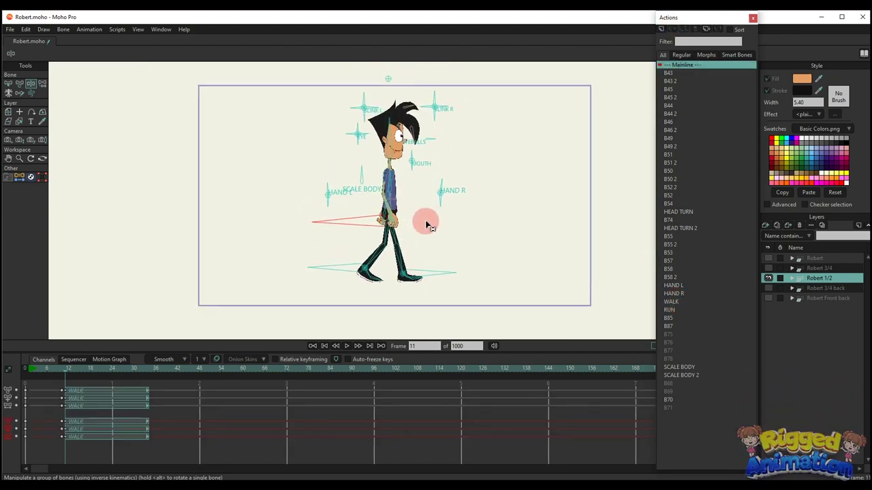
key("space")
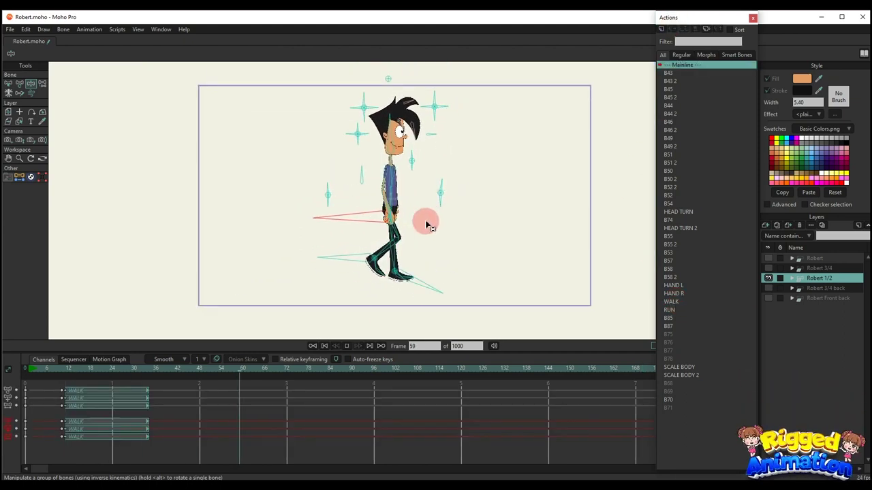
- Insert the RUN action at frame 68 on the Robert 1/2 layer and play back the animation
left_click(673, 310)
left_click(672, 29)
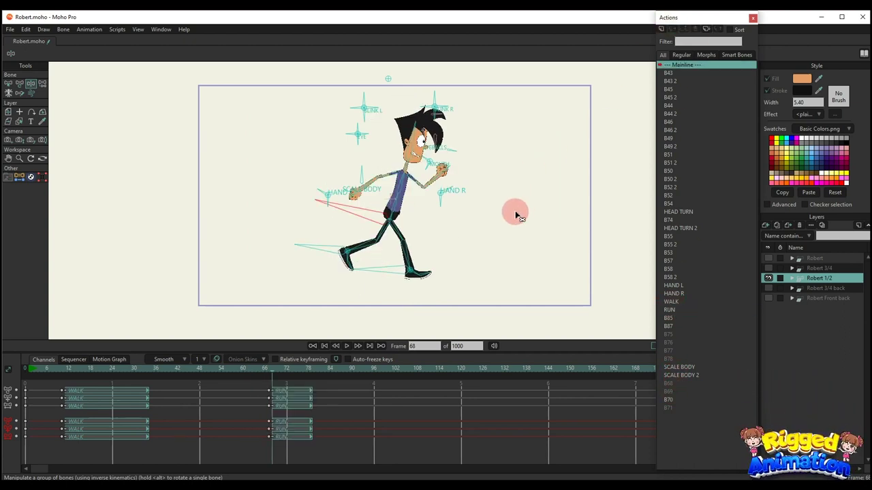
key("space")
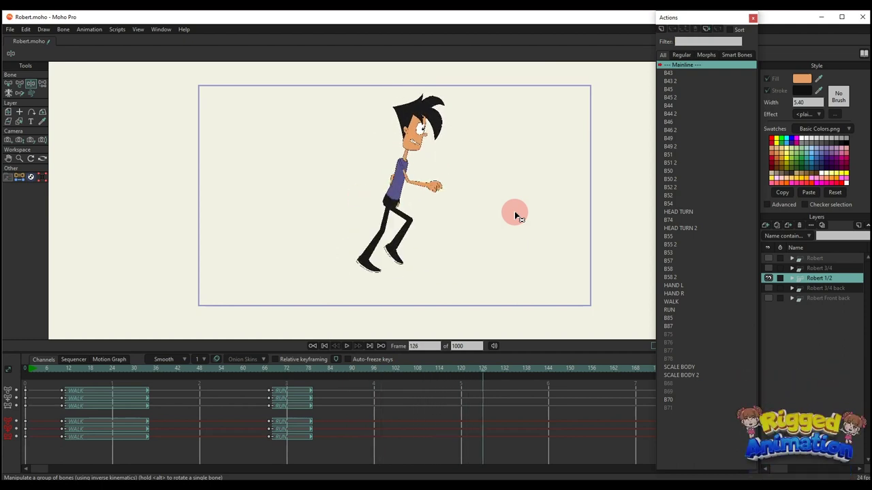
- Hide the Robert 1/2 layer, then show and select the Robert 3/4 back layer
left_click(769, 277)
left_click(768, 289)
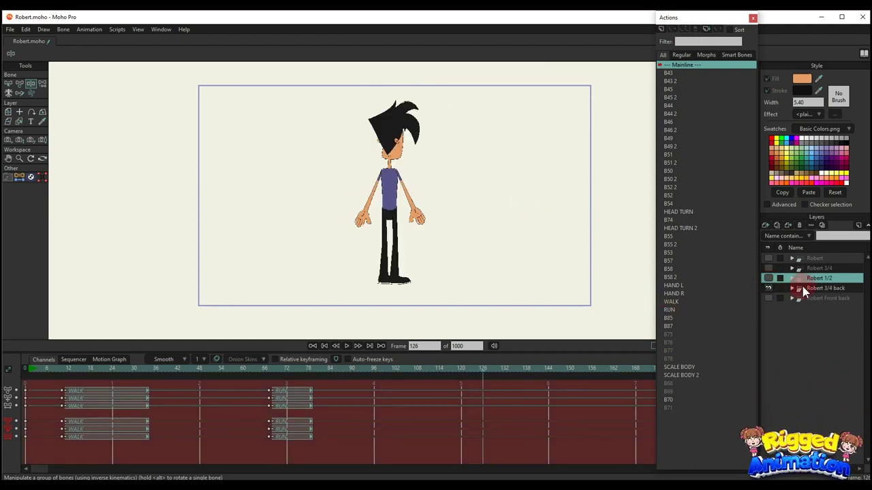
left_click(801, 289)
scroll(442, 259, "down", 2)
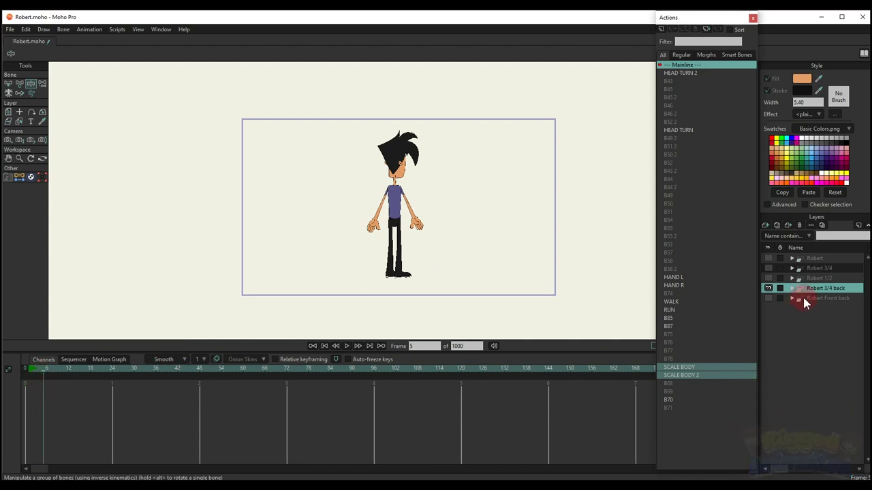
- Test the HEAD TURN control at frame 4 on the Robert 3/4 back layer
left_click(39, 369)
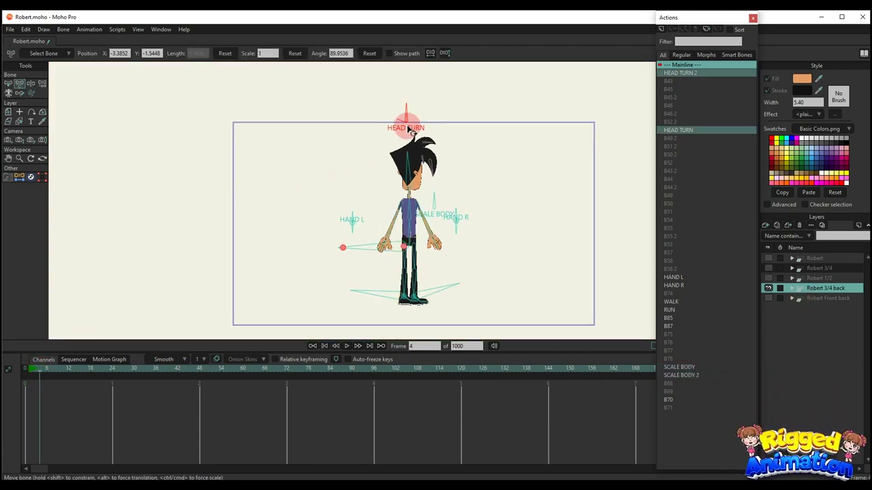
scroll(408, 130, "up", 2)
left_click_drag(445, 91, 466, 86)
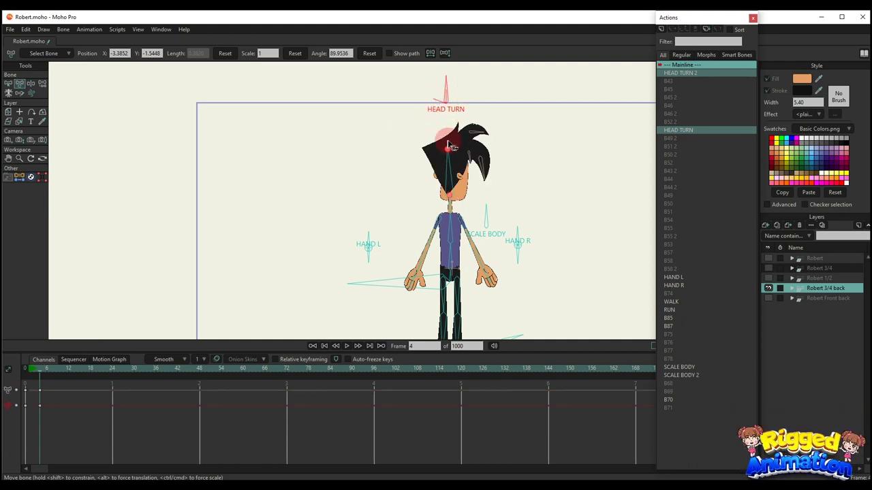
scroll(446, 150, "down", 1)
left_click_drag(428, 208, 388, 189)
- Test the upper HAND L and HAND R controls at frame 4 to change the character's hand poses
scroll(388, 189, "up", 2)
scroll(324, 207, "up", 2)
left_click_drag(323, 202, 290, 158)
mouse_move(279, 160)
left_mouse_down()
mouse_move(245, 191)
mouse_move(278, 156)
left_mouse_up()
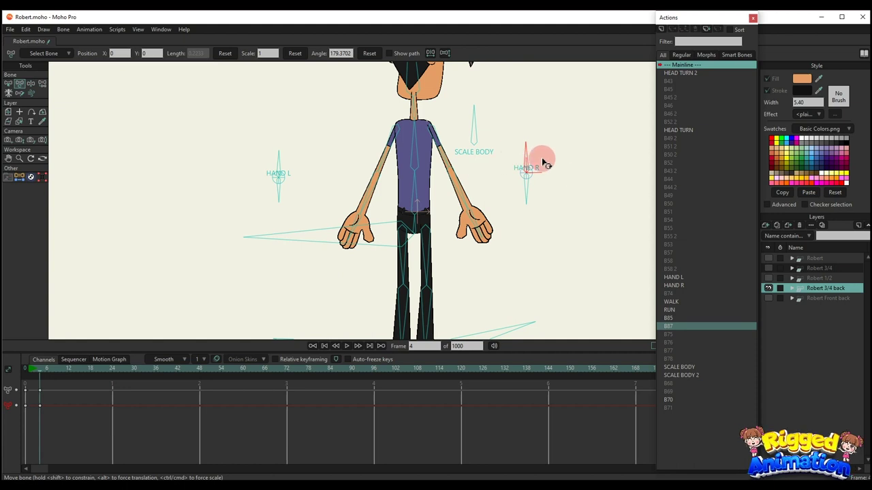
- Test the forearm bending and the lower HAND L and HAND R controls on the 3/4 back rig
scroll(370, 184, "up", 2)
left_click_drag(370, 185, 360, 222)
left_click(250, 200)
left_click_drag(567, 185, 481, 184)
left_click(545, 183)
- Test the SCALE BODY control on the 3/4 back rig and delete all the test keyframes
scroll(463, 164, "down", 3)
scroll(468, 170, "up", 1)
left_click_drag(446, 174, 504, 167)
left_click_drag(109, 424, 3, 332)
key("Delete")
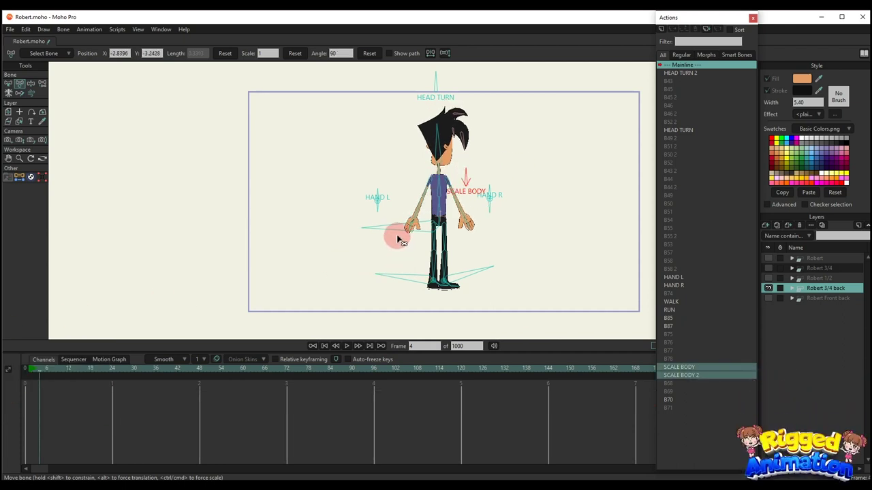
- Move the 3/4 back rig's hip bone with Manipulate Bones, play back the motion, and undo the move
key("z")
left_click_drag(413, 230, 328, 238)
key("space")
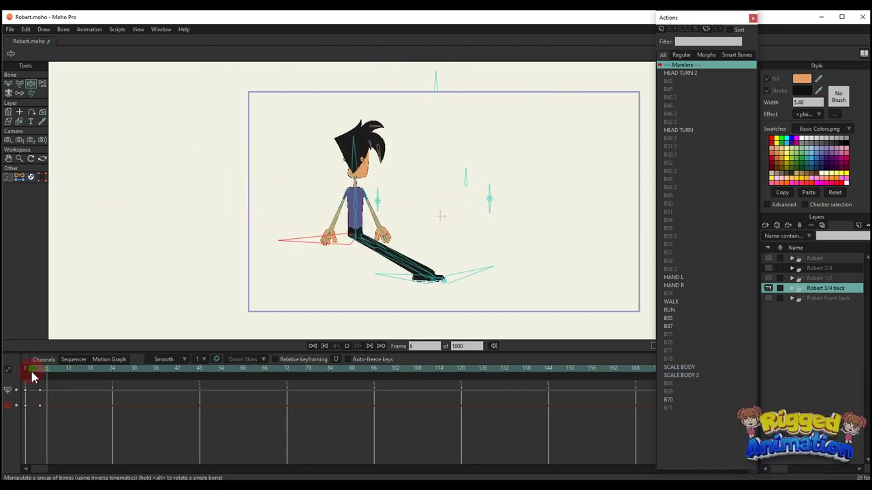
key("ctrl+z")
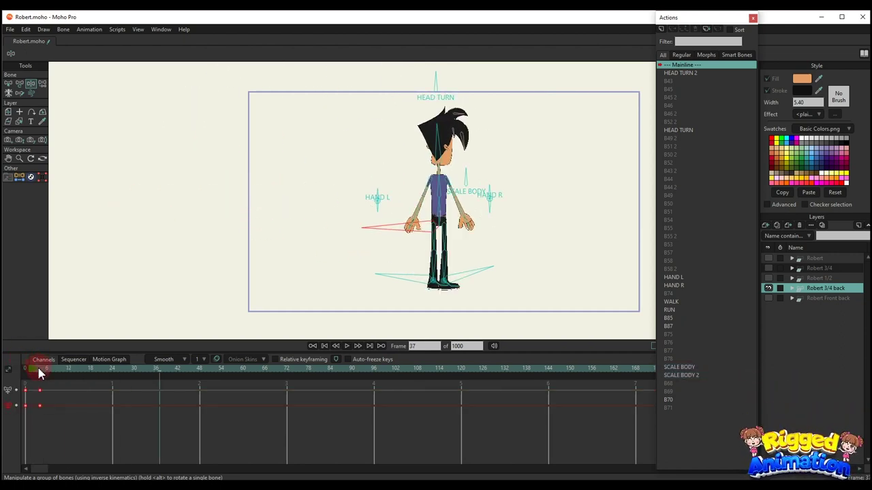
- Insert the WALK action at frame 5 on the Robert 3/4 back layer and play back the animation
left_click_drag(24, 368, 42, 368)
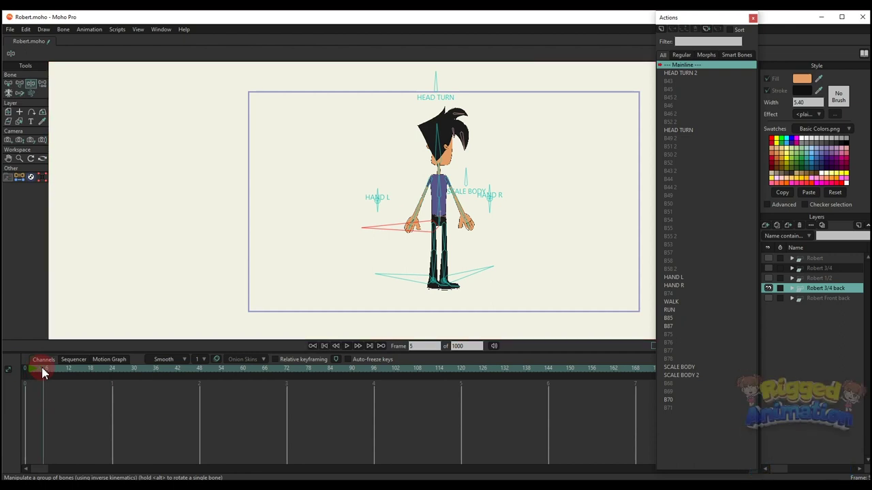
left_click(677, 302)
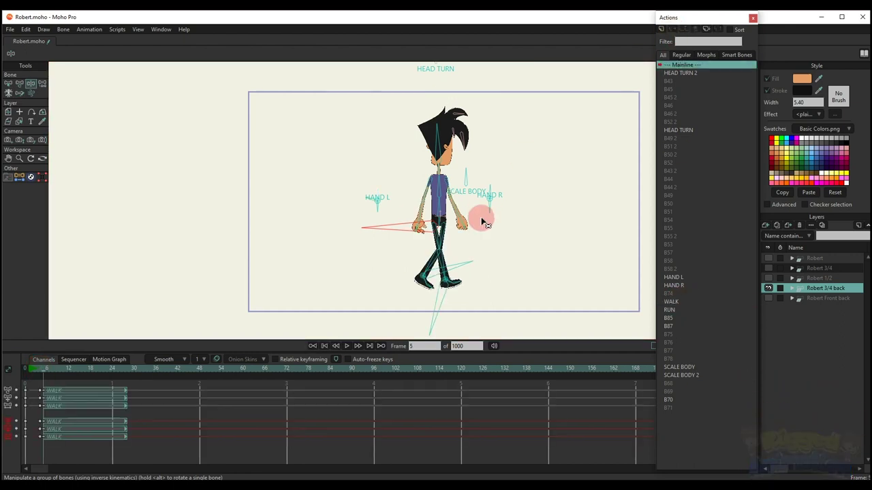
key("space")
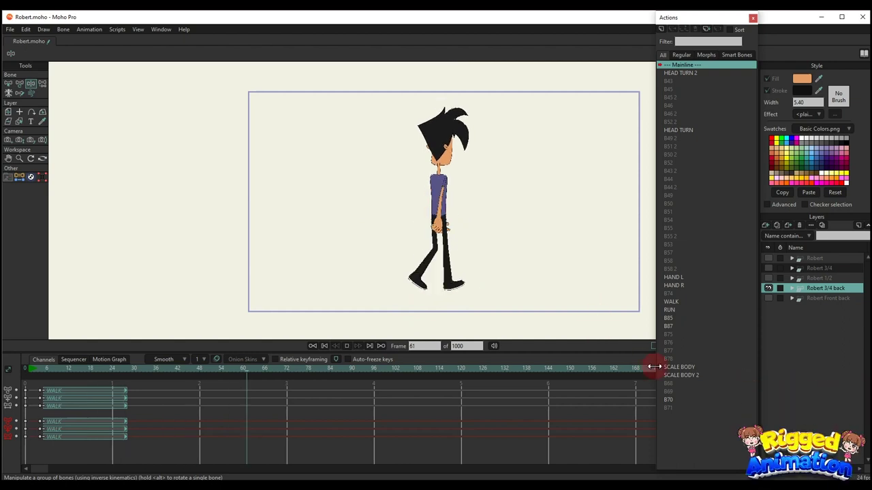
- Insert the RUN action at frame 63 on the Robert 3/4 back layer and play back the animation
left_click(673, 309)
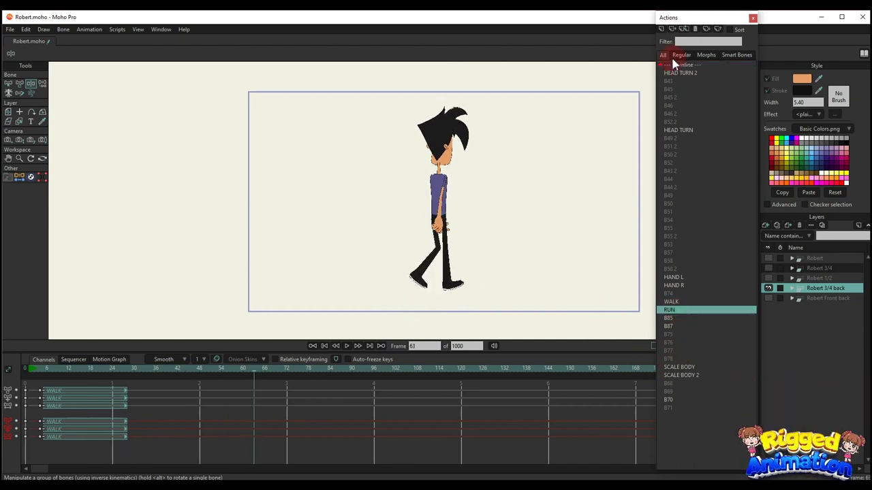
left_click(673, 30)
key("space")
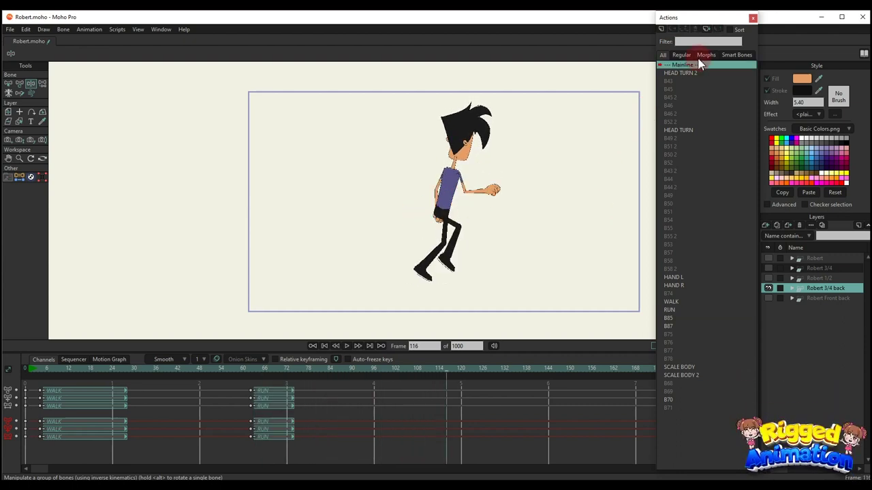
- Hide the Robert 3/4 back layer, then show and select the Robert Front back layer
left_click(769, 289)
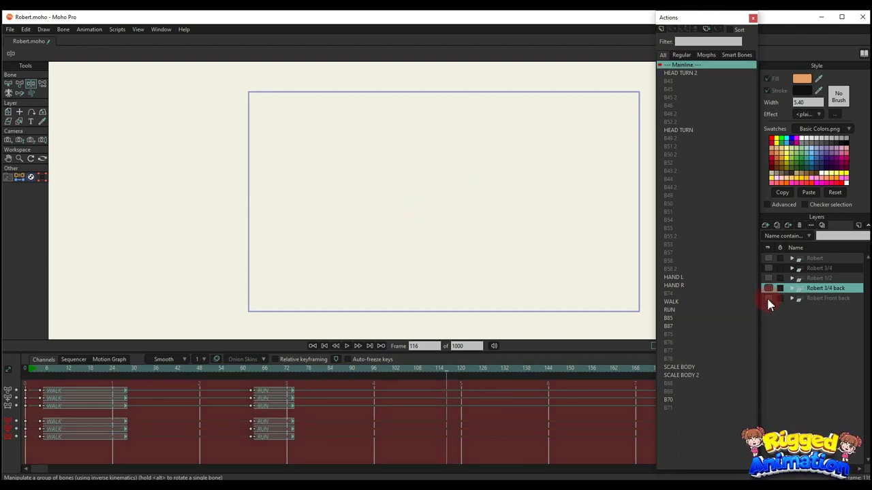
left_click(768, 298)
left_click(811, 298)
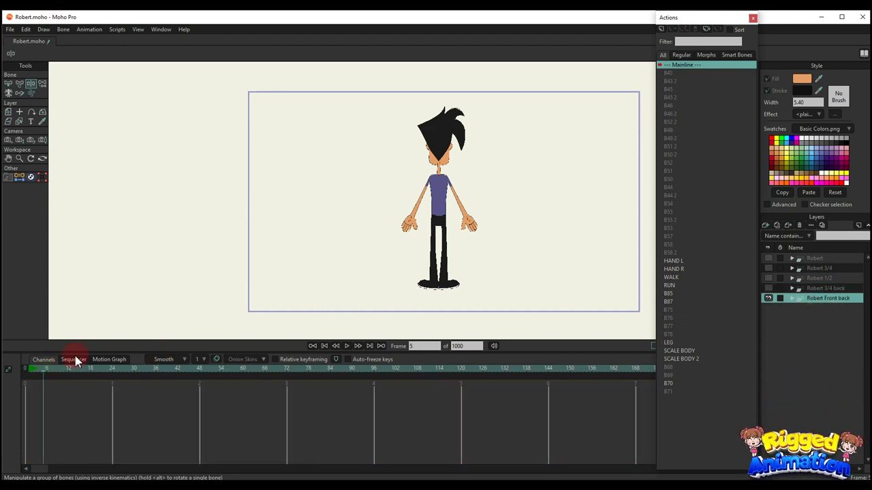
- Test the upper HAND L and HAND R controls at frame 5 on the Robert Front back layer
key("t")
left_click_drag(490, 177, 493, 189)
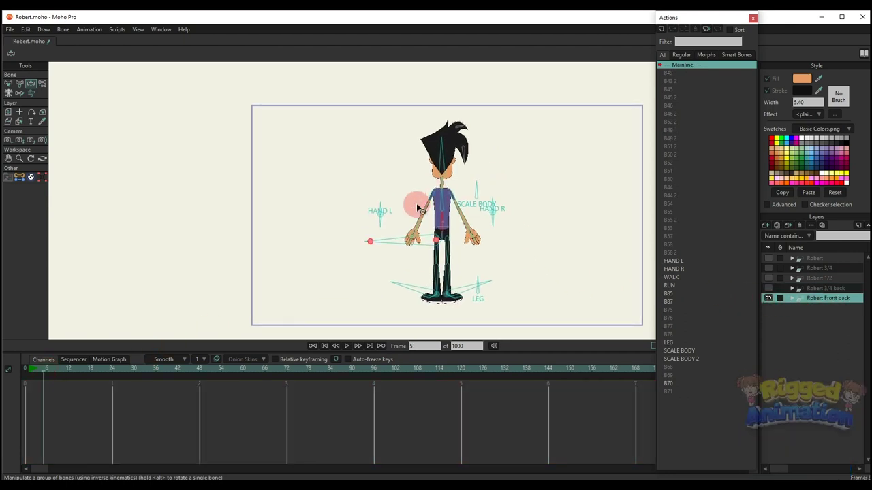
scroll(414, 203, "up", 3)
scroll(397, 184, "up", 2)
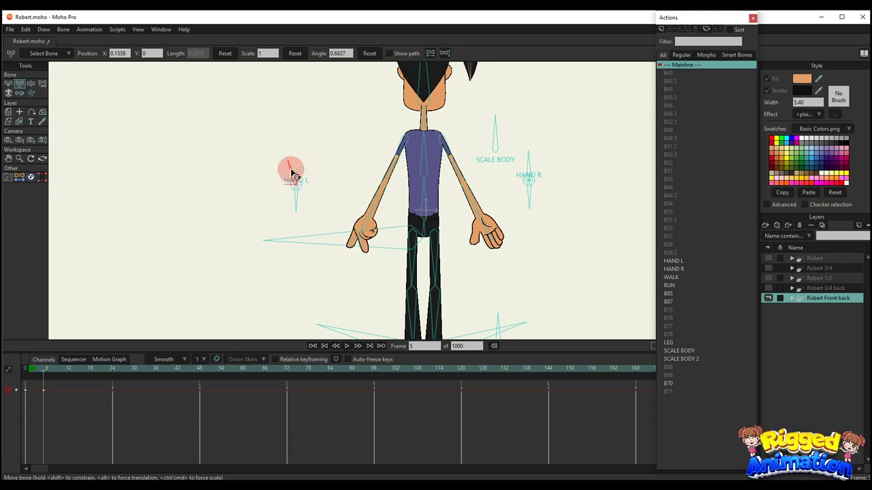
left_click(533, 161)
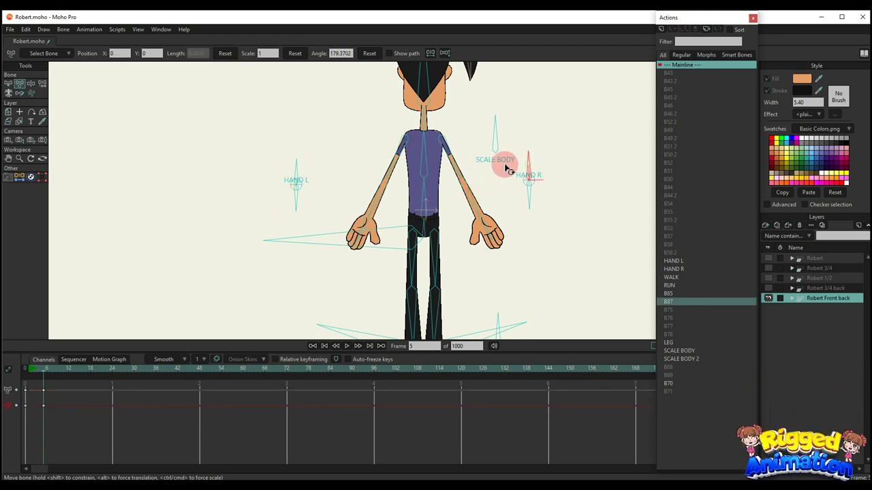
- Test the forearm on the HAND L side and the lower HAND L control of the back-view rig
left_click(424, 189)
scroll(424, 188, "up", 2)
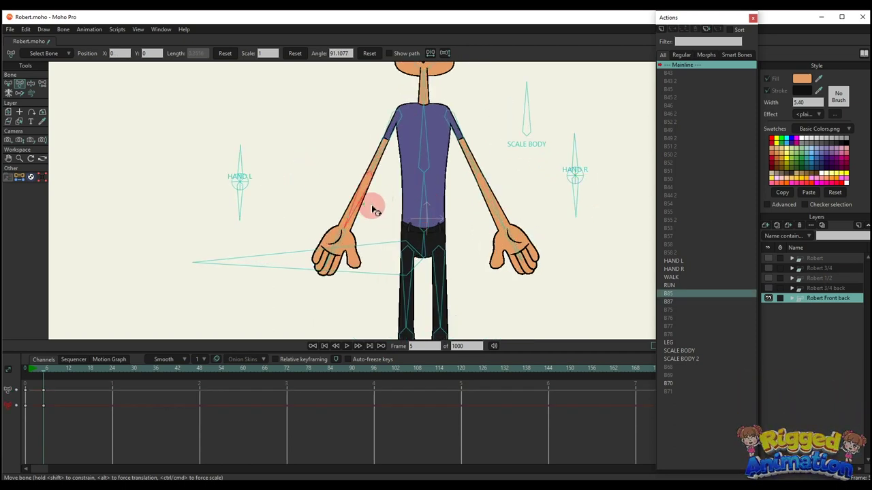
left_click_drag(374, 210, 246, 193)
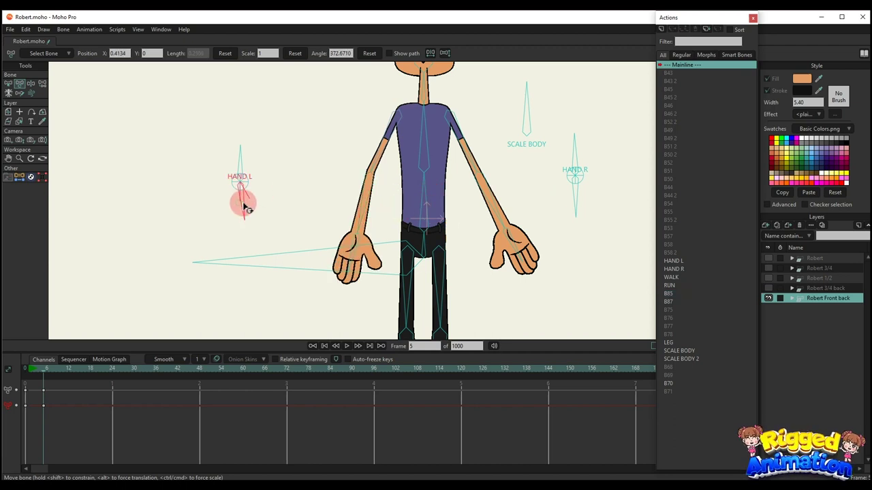
left_click_drag(344, 199, 334, 229)
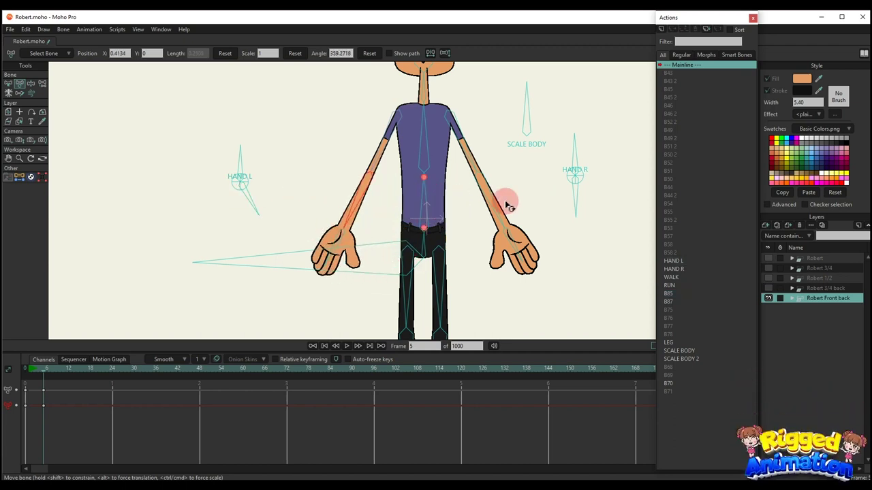
left_click(292, 182)
- Test the forearm on the HAND R side and the lower HAND R control of the back-view rig
left_click_drag(507, 208, 529, 230)
left_click(575, 203)
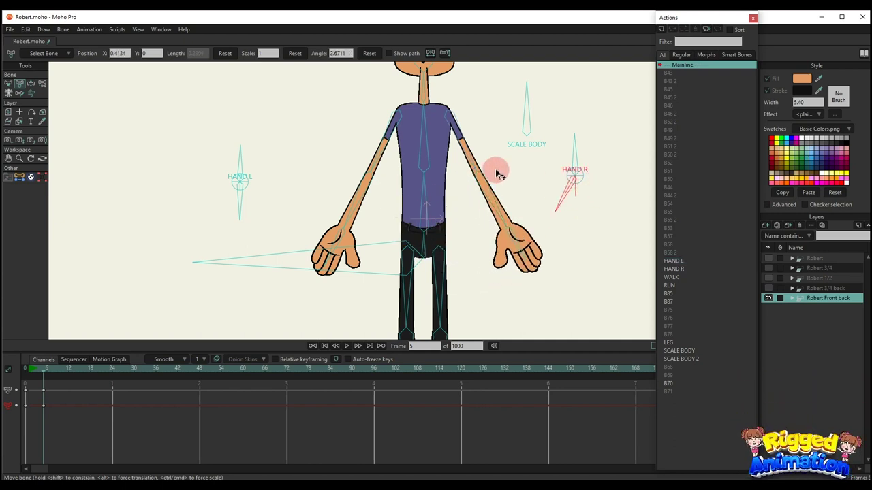
left_click_drag(489, 194, 500, 228)
- Test the back-view rig's foot bone and rotate the LEG control to switch how the legs overlap
scroll(471, 142, "down", 2)
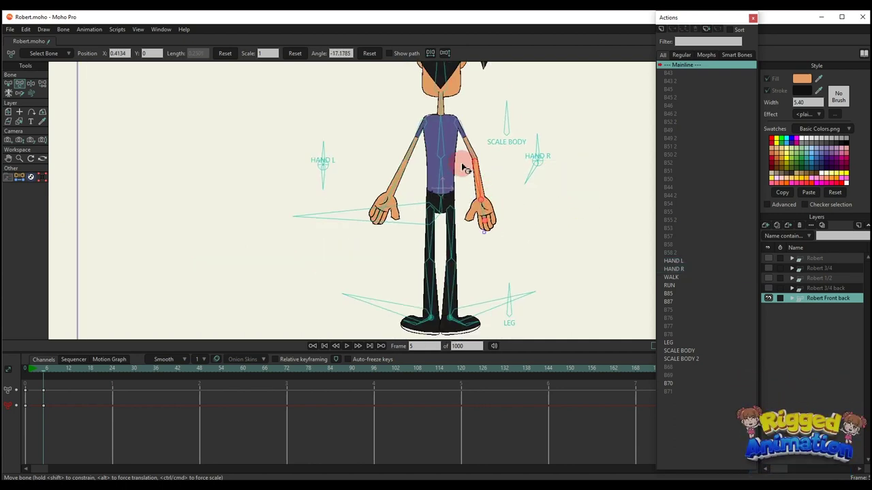
scroll(463, 168, "down", 2)
scroll(496, 276, "up", 6)
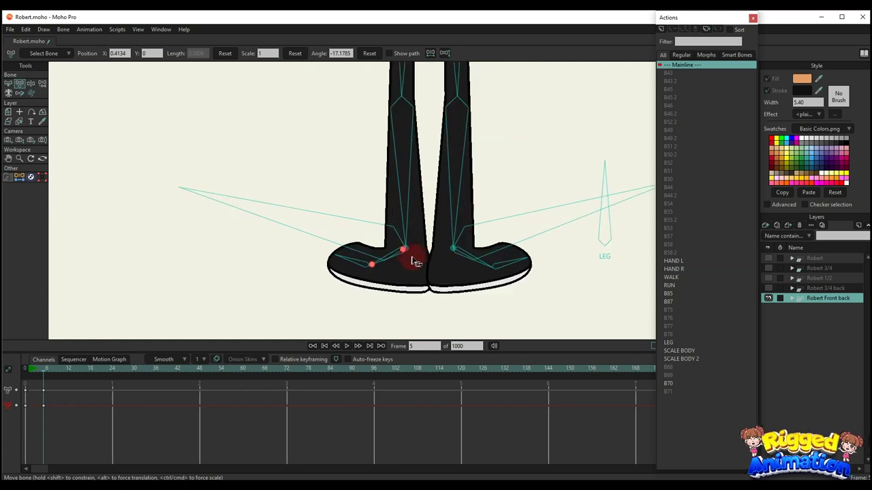
scroll(414, 262, "up", 1)
left_click_drag(406, 237, 355, 263)
scroll(488, 221, "down", 2)
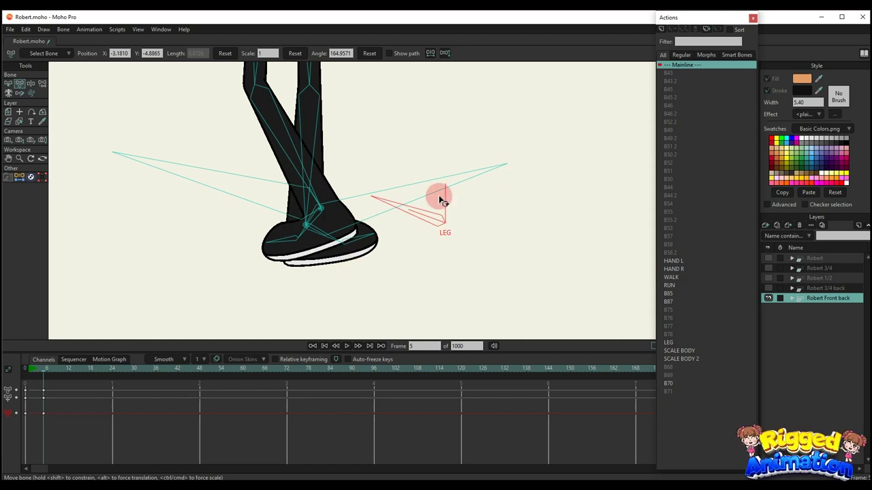
left_click_drag(438, 198, 453, 195)
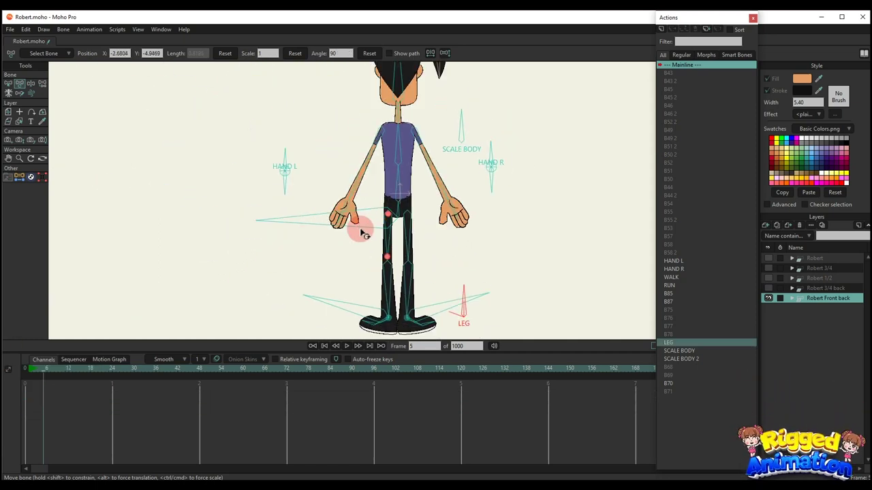
- Lower the back-view rig's hip bone into a squat with Manipulate Bones, play back the motion, and undo the move
key("z")
left_click_drag(379, 169, 386, 231)
scroll(381, 191, "down", 3)
left_click(32, 370)
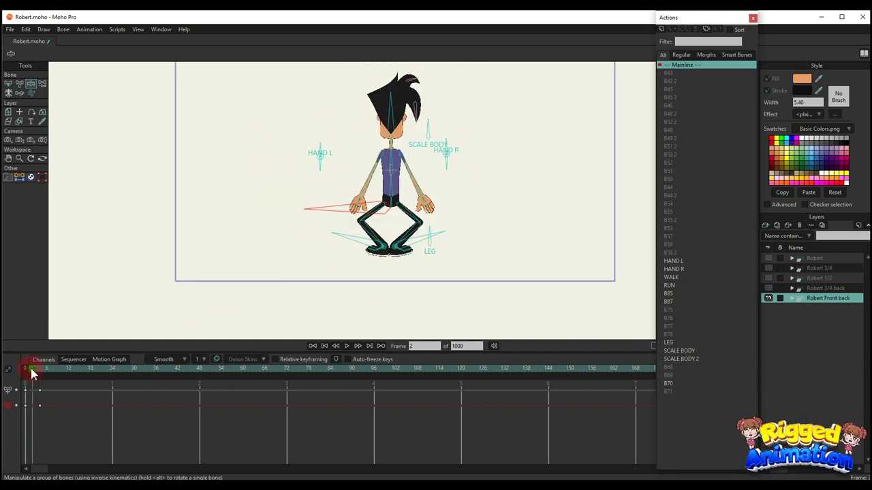
key("space")
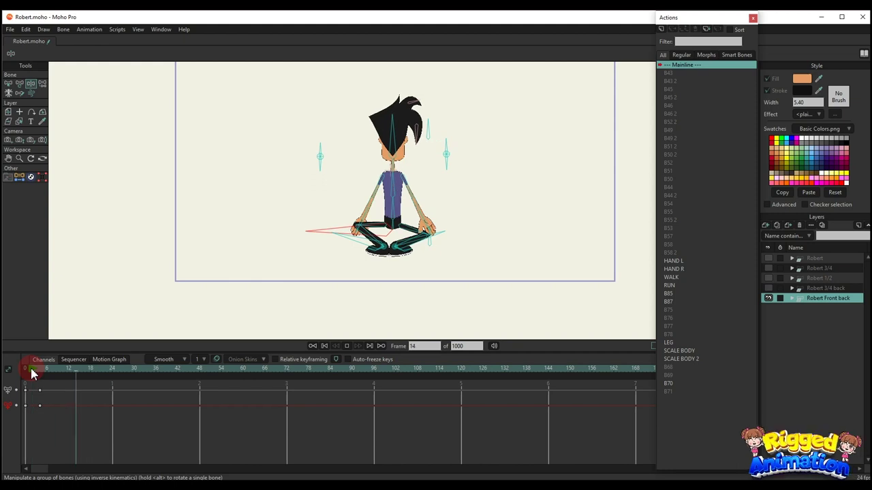
key("space")
key("ctrl+z")
key("ctrl+z")
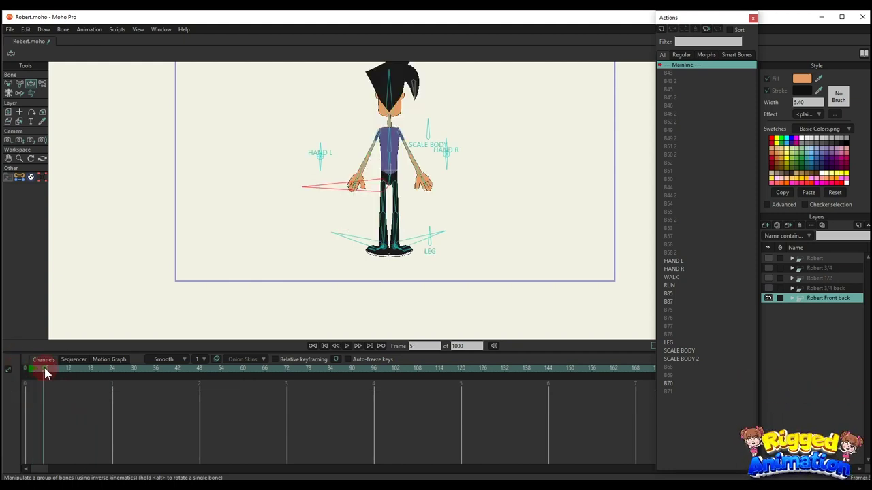
- Test the SCALE BODY control at frame 5 on the back-view rig and delete its keyframes
scroll(414, 172, "up", 2)
scroll(440, 125, "down", 1)
key("t")
left_click_drag(436, 115, 418, 142)
left_click_drag(107, 423, 6, 371)
key("Delete")
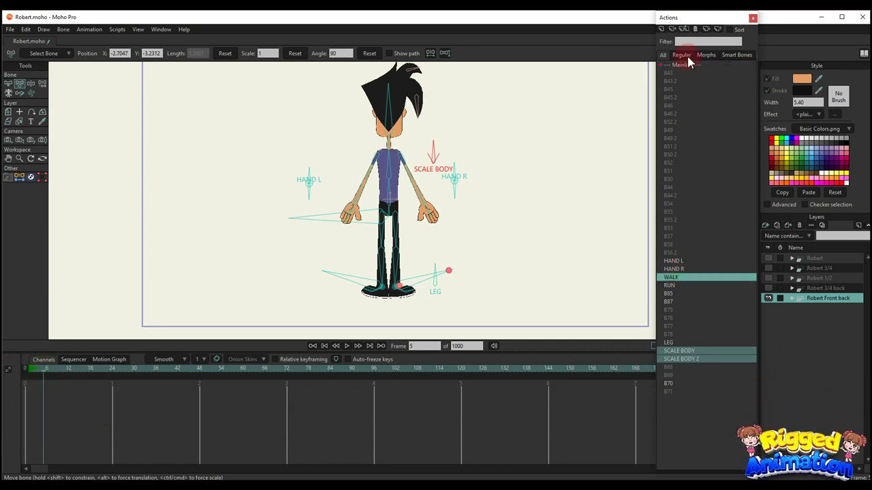
- Insert the WALK action at frame 5 on the Robert Front back layer and play back the animation
left_click(672, 30)
scroll(463, 167, "down", 2)
left_click_drag(460, 168, 456, 188)
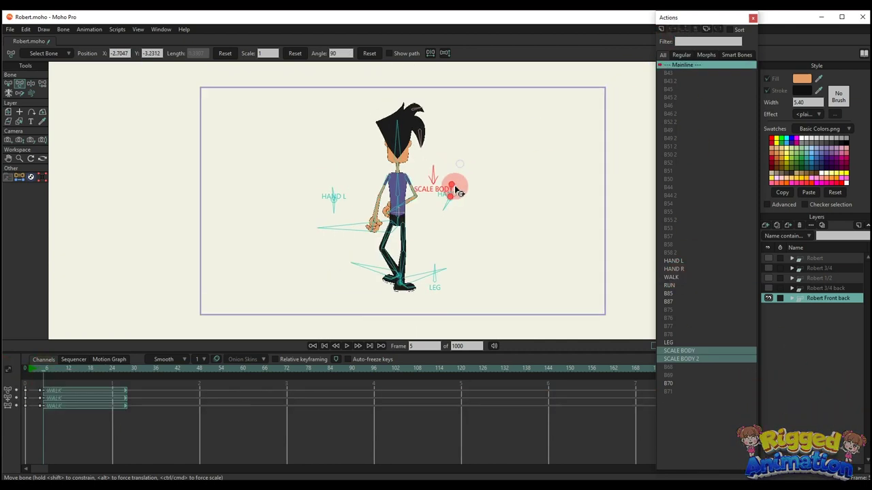
key("space")
key("space")
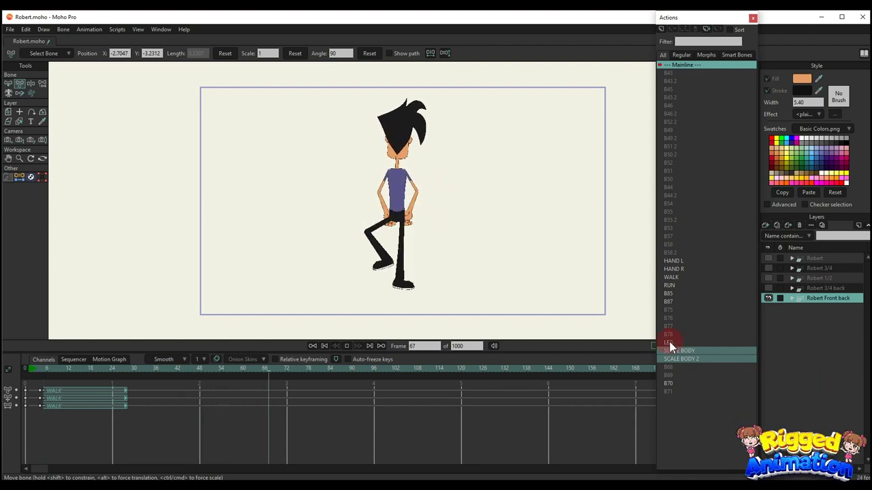
- Insert the RUN action at frame 68 on the Robert Front back layer and play back the animation
left_click(673, 33)
left_click(542, 188)
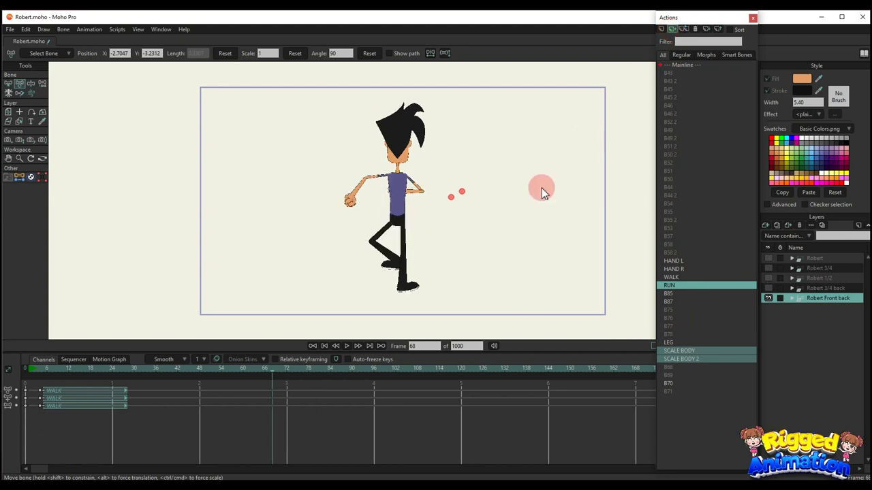
key("space")
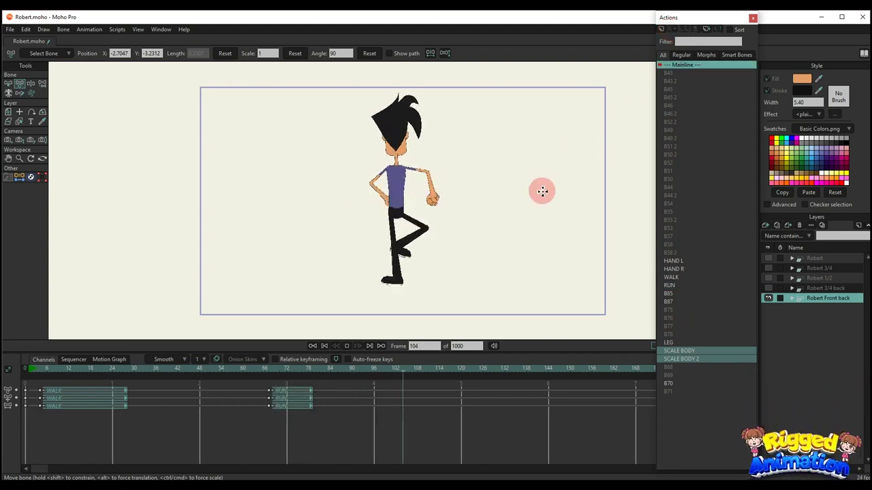